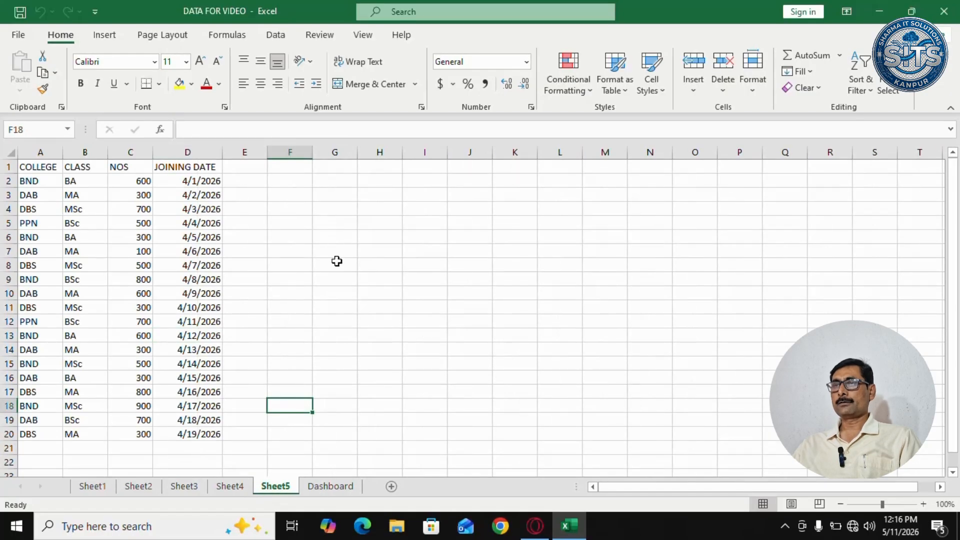
Step: Create a PivotTable from Sheet5 range A1:D20, placed on the existing Dashboard sheet at cell A1
{"action": "left_click_drag", "start_coordinate": [40, 168], "coordinate": [170, 429]}
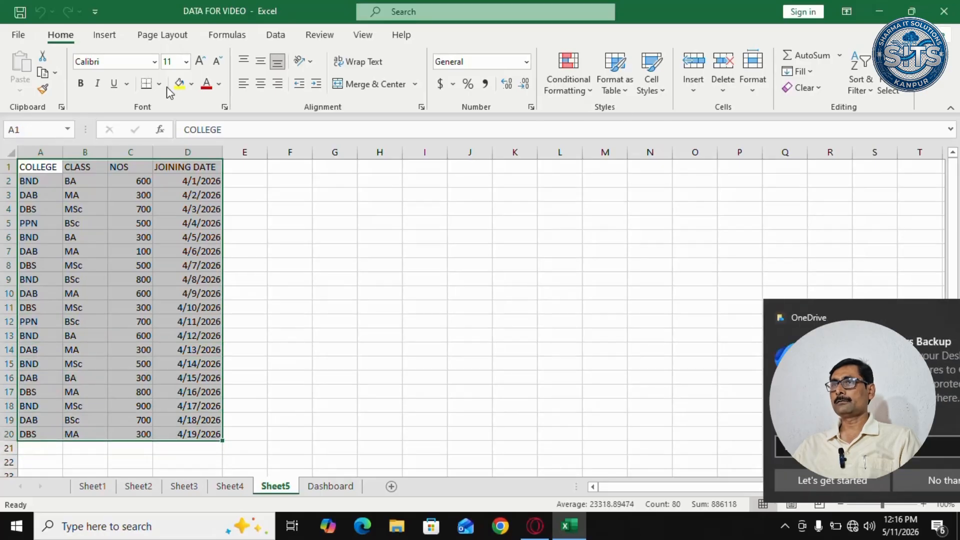
{"action": "left_click", "coordinate": [92, 35]}
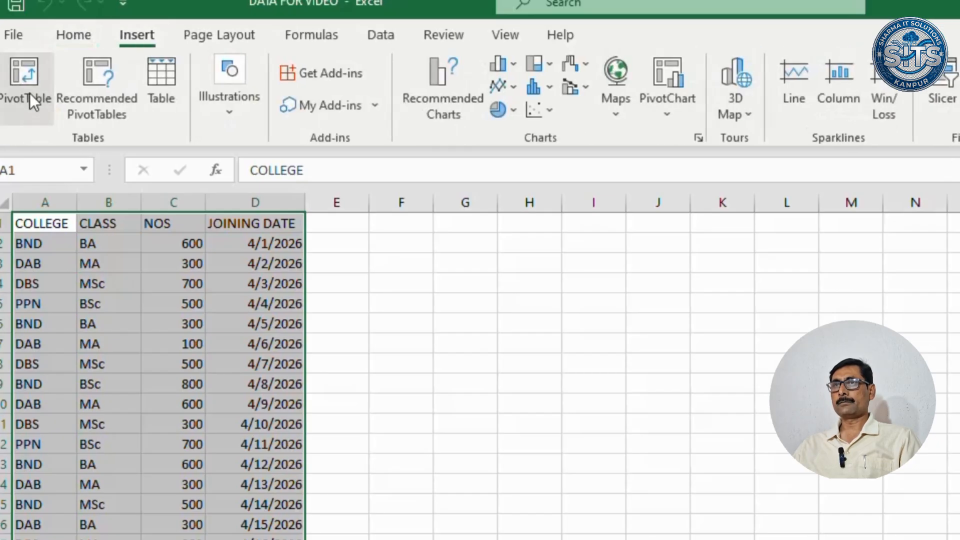
{"action": "left_click", "coordinate": [29, 93]}
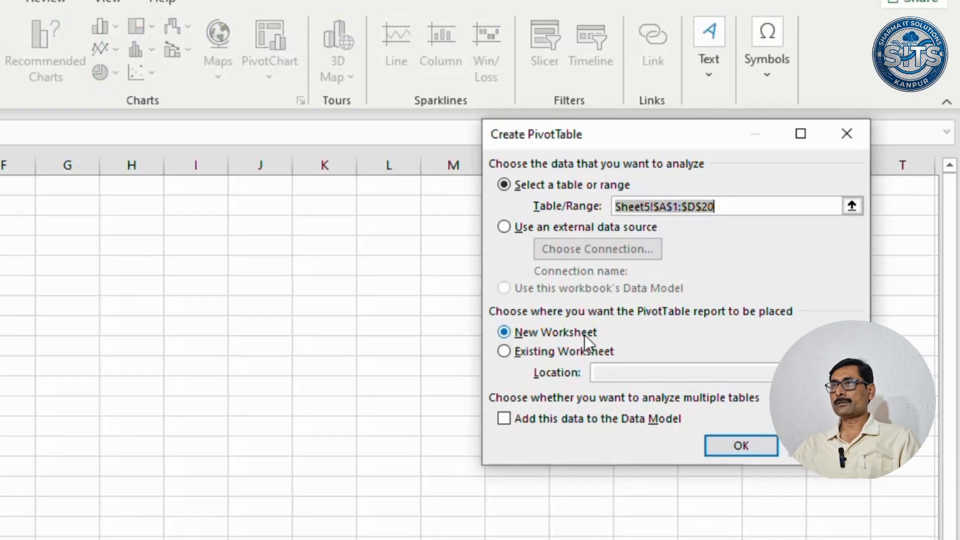
{"action": "left_click", "coordinate": [505, 352]}
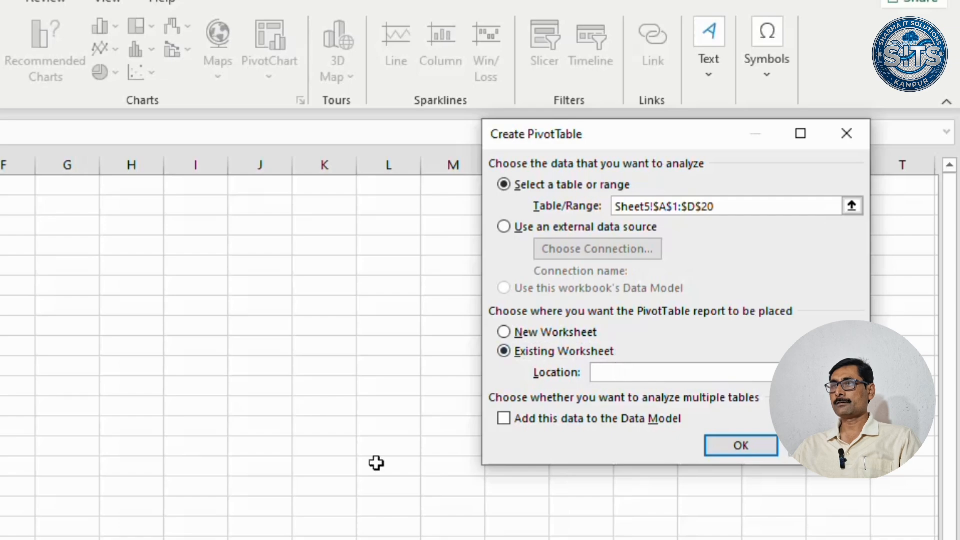
{"action": "type", "text": "Dashboard!"}
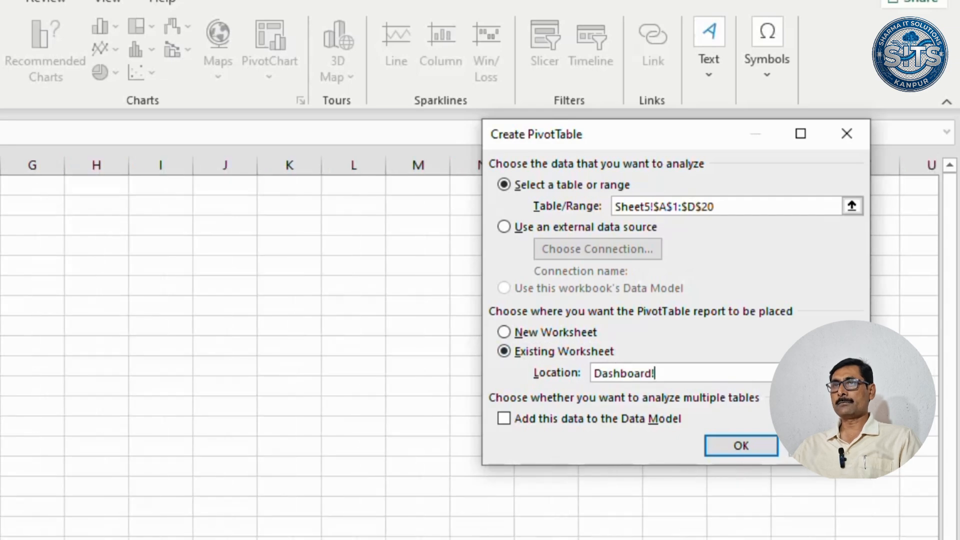
{"action": "type", "text": "$A$1"}
{"action": "left_click", "coordinate": [739, 447]}
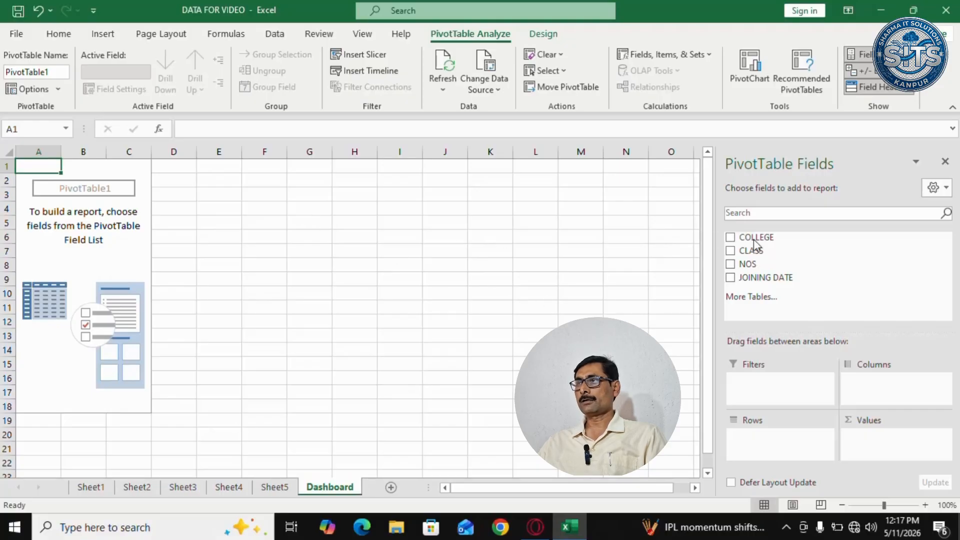
Step: Build the PivotTable with COLLEGE as rows, CLASS as columns and NOS as summed values
{"action": "mouse_move", "coordinate": [764, 237]}
{"action": "left_mouse_down"}
{"action": "mouse_move", "coordinate": [797, 252]}
{"action": "mouse_move", "coordinate": [820, 377]}
{"action": "mouse_move", "coordinate": [803, 450]}
{"action": "mouse_move", "coordinate": [764, 453]}
{"action": "left_mouse_up"}
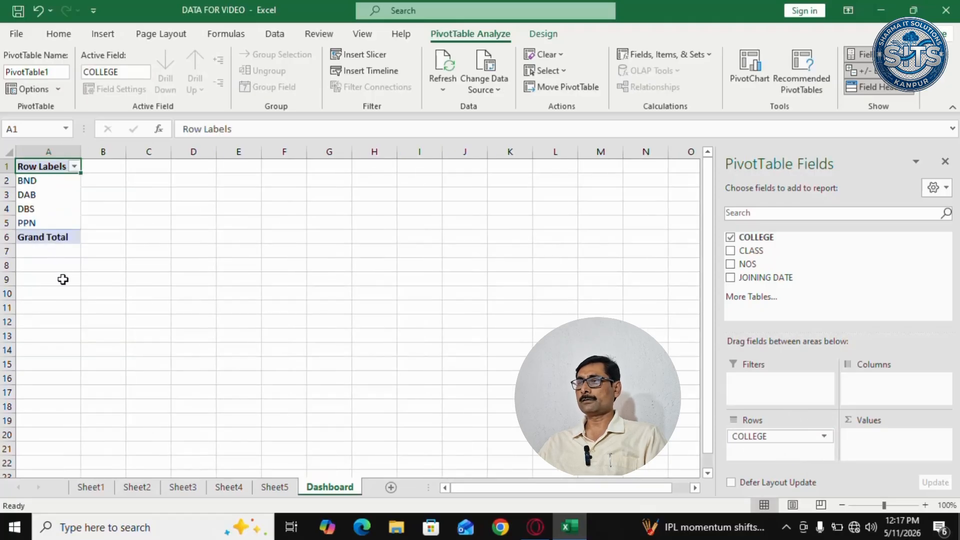
{"action": "left_click_drag", "start_coordinate": [749, 254], "coordinate": [880, 390]}
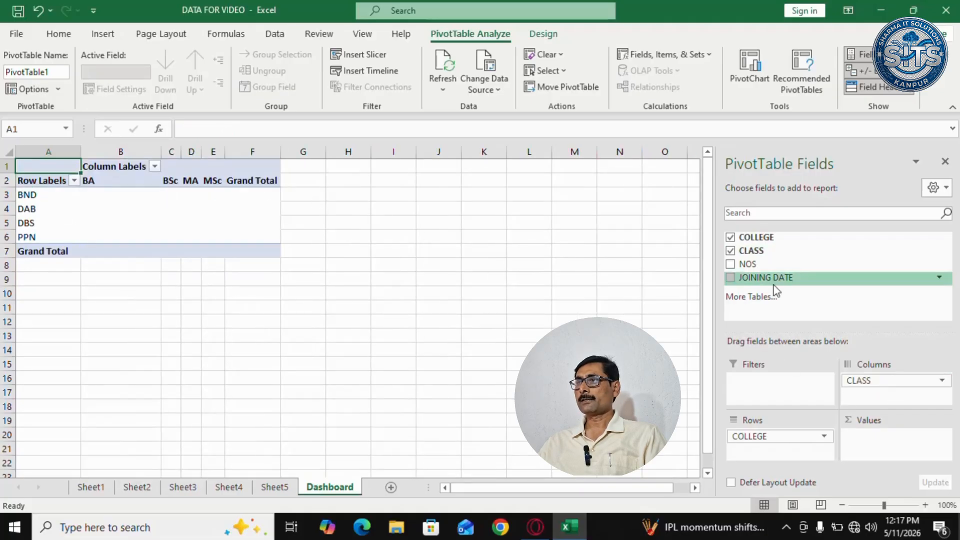
{"action": "left_click_drag", "start_coordinate": [768, 267], "coordinate": [897, 447]}
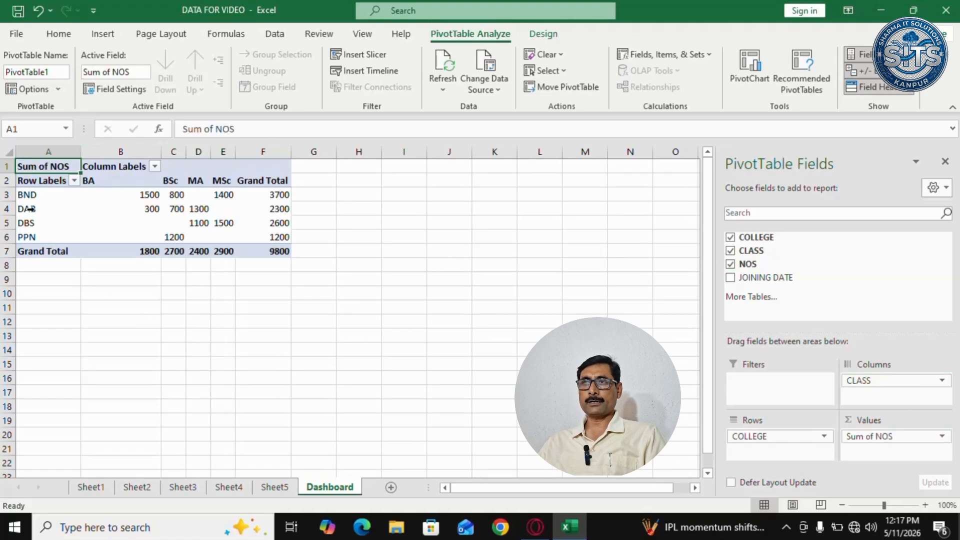
Step: Filter the PivotTable's row labels to only DBS and PPN, and restore all colleges
{"action": "left_click", "coordinate": [74, 181]}
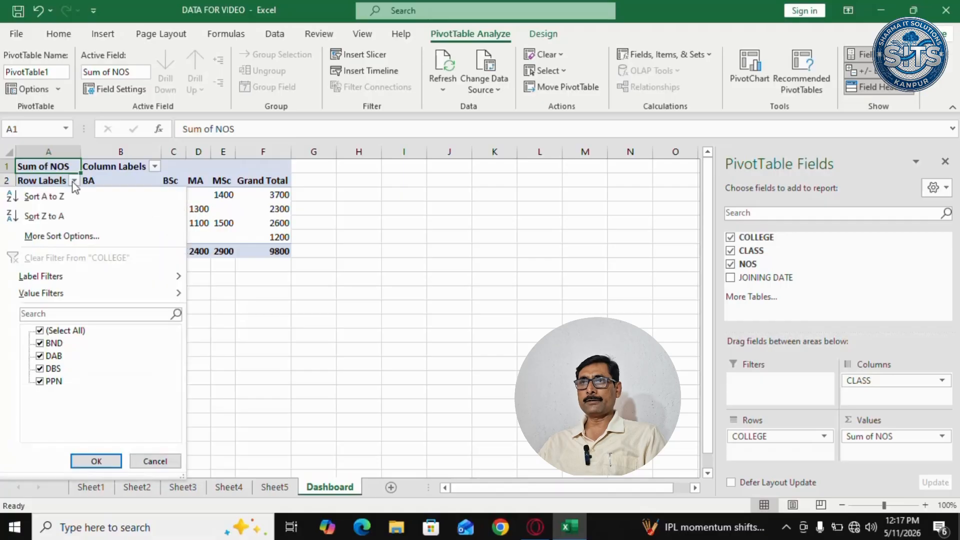
{"action": "left_click", "coordinate": [40, 331]}
{"action": "left_click", "coordinate": [41, 369]}
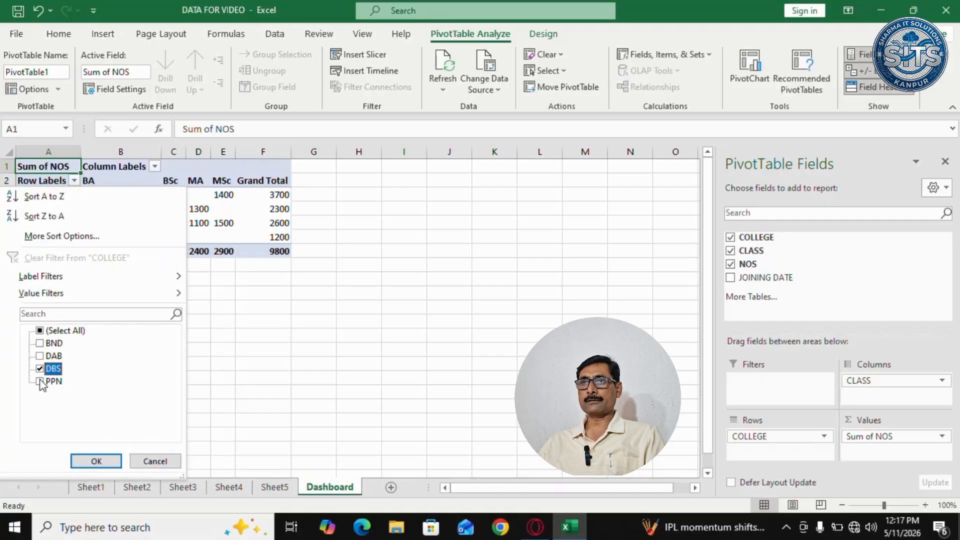
{"action": "left_click", "coordinate": [40, 381]}
{"action": "left_click", "coordinate": [96, 460]}
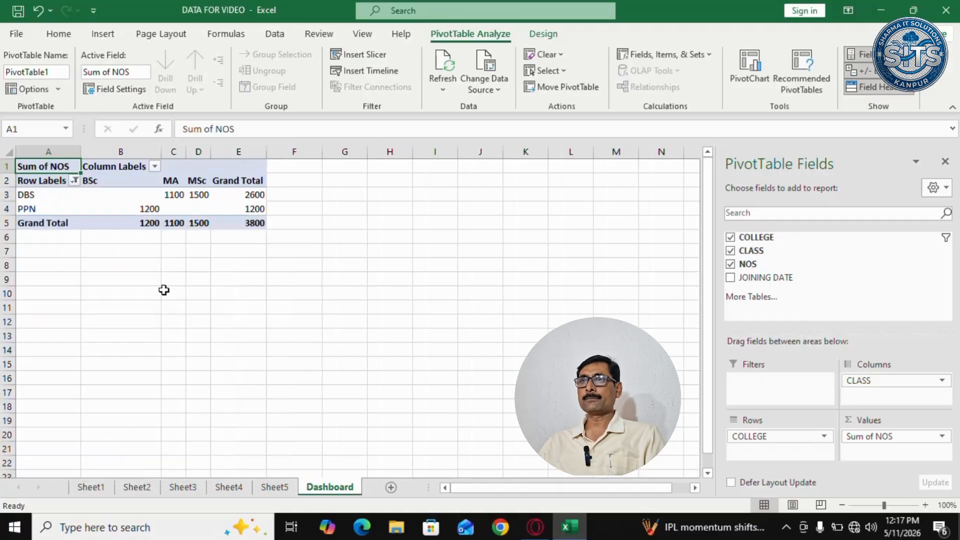
{"action": "left_click", "coordinate": [74, 181]}
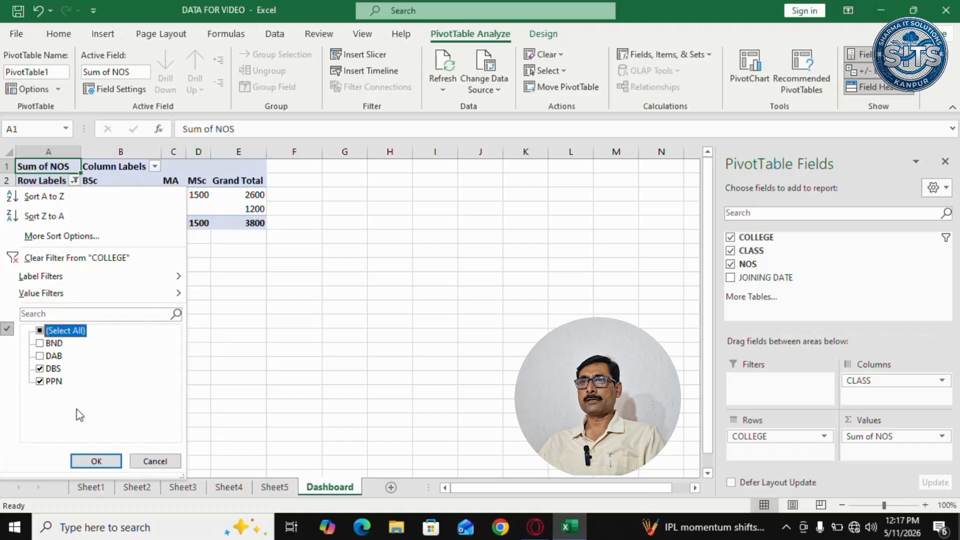
{"action": "left_click", "coordinate": [96, 459]}
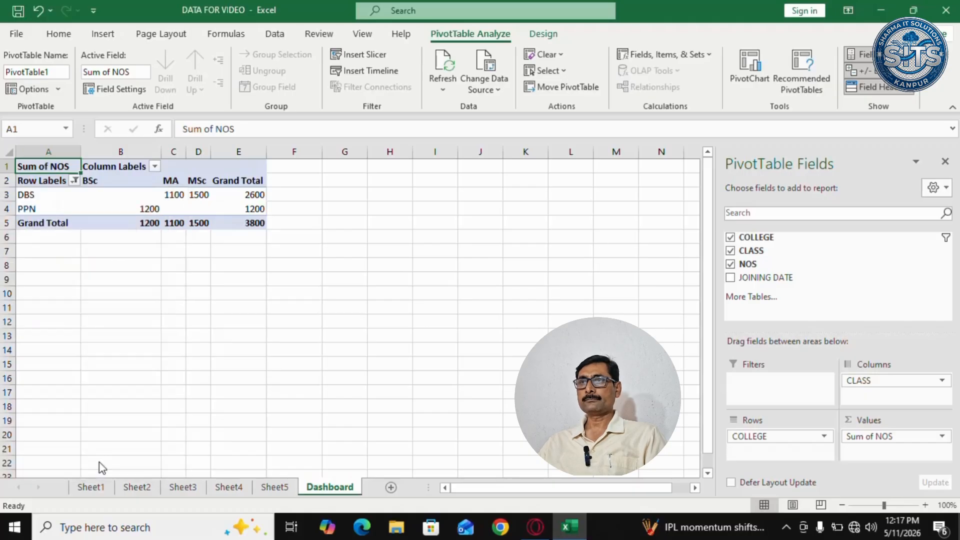
Step: Insert a 2-D clustered column PivotChart from the PivotTable
{"action": "left_click", "coordinate": [82, 208]}
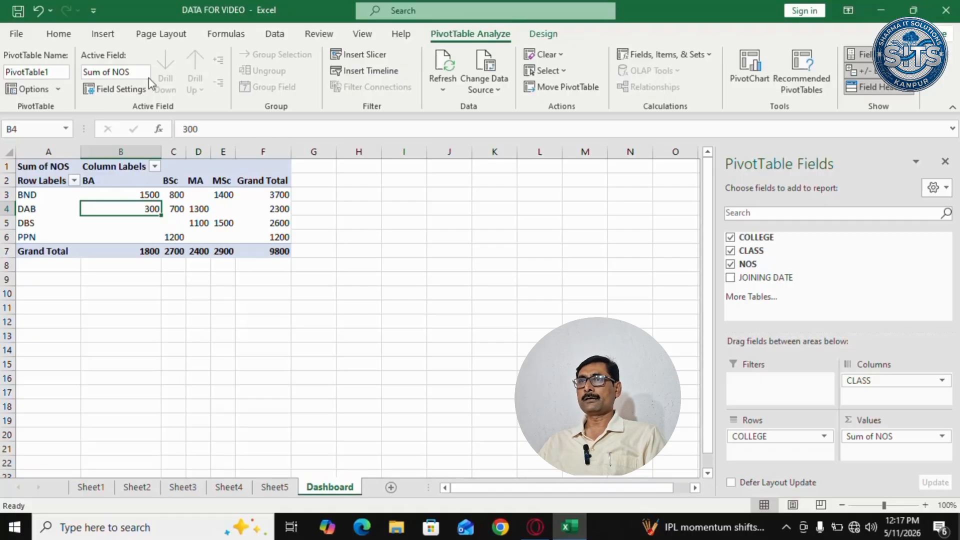
{"action": "left_click", "coordinate": [102, 36]}
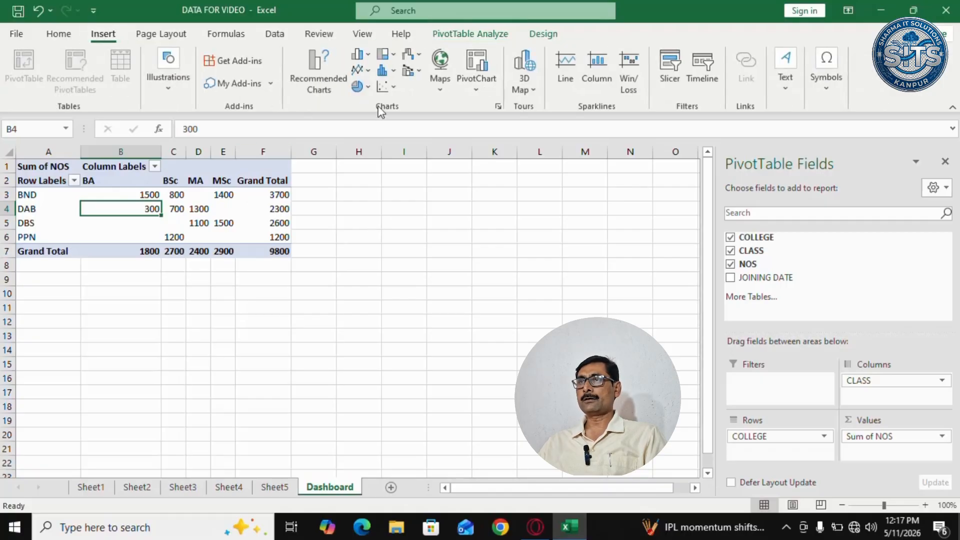
{"action": "left_click", "coordinate": [367, 55]}
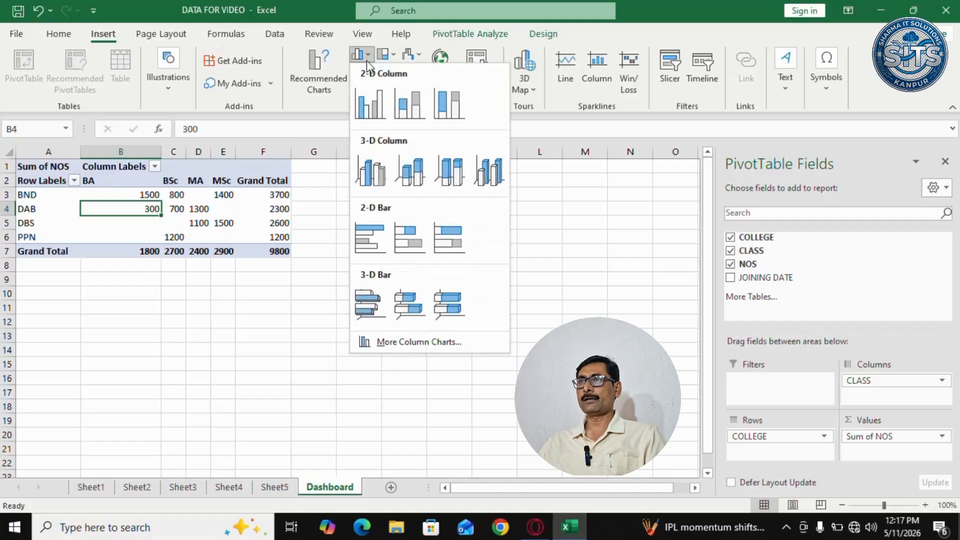
{"action": "left_click", "coordinate": [368, 103]}
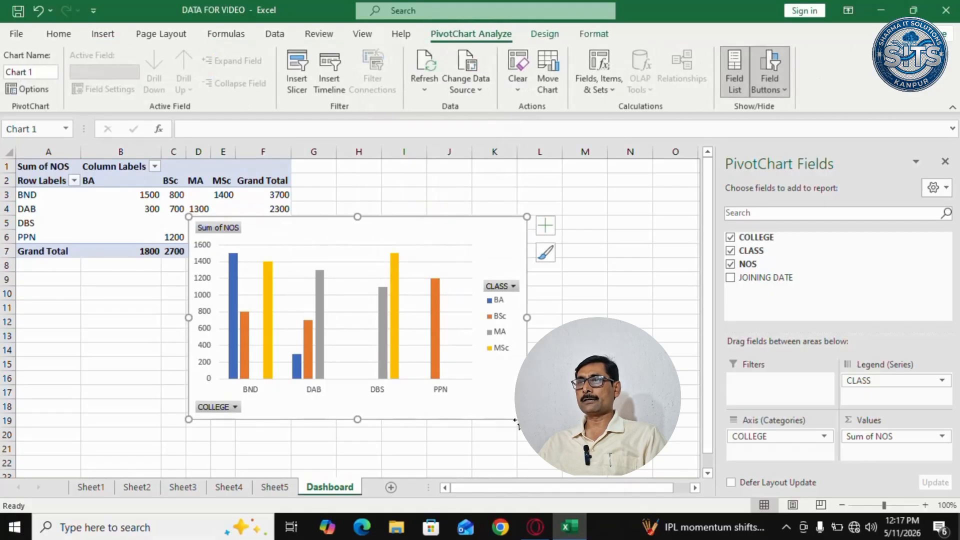
Step: Shrink the chart and place it over the PivotTable so it covers about A1:F9
{"action": "left_click_drag", "start_coordinate": [485, 398], "coordinate": [393, 358]}
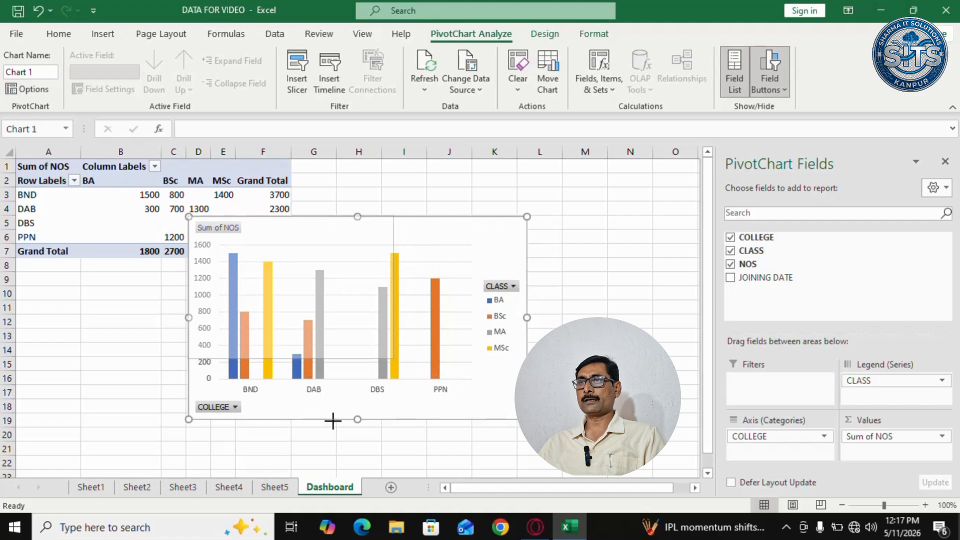
{"action": "left_click_drag", "start_coordinate": [332, 421], "coordinate": [314, 395]}
{"action": "left_click_drag", "start_coordinate": [327, 363], "coordinate": [154, 302]}
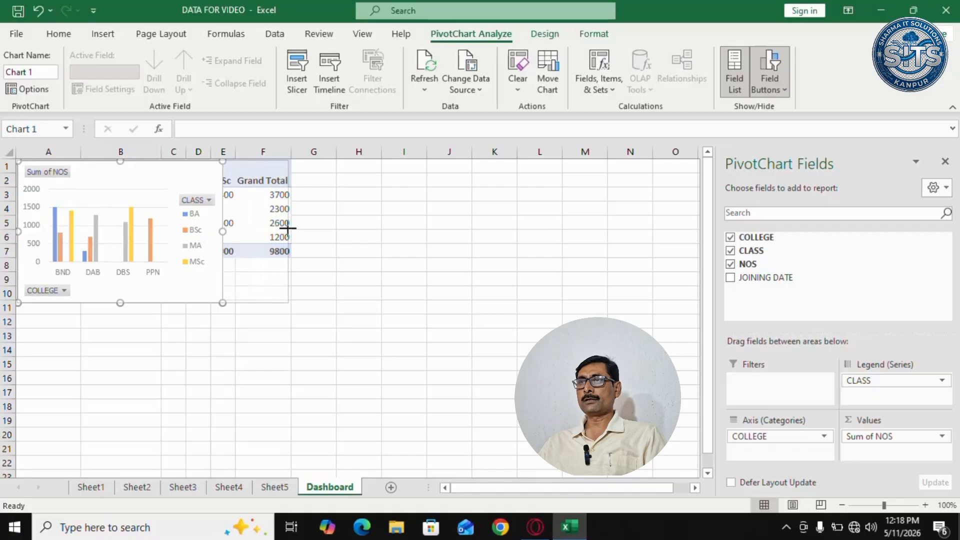
{"action": "left_click_drag", "start_coordinate": [292, 229], "coordinate": [293, 231]}
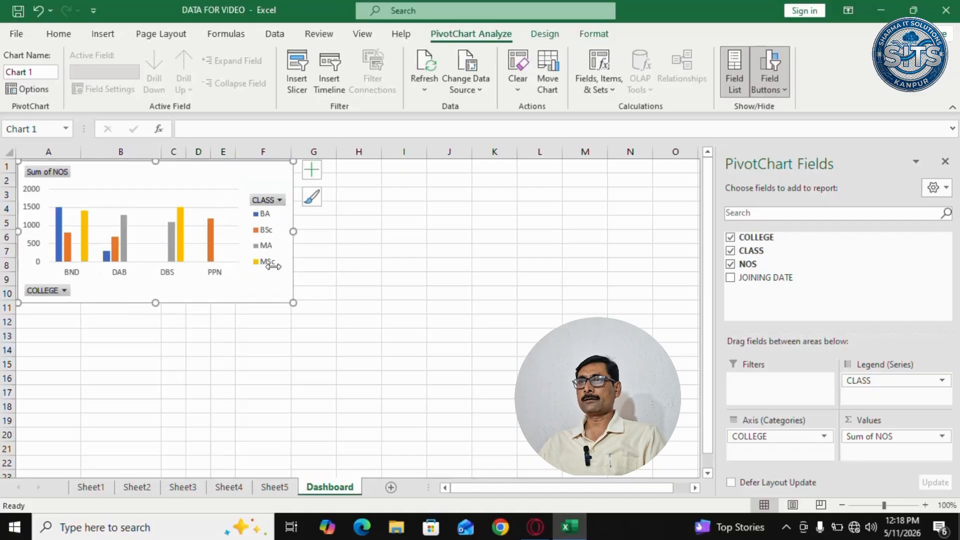
{"action": "left_click_drag", "start_coordinate": [156, 304], "coordinate": [156, 289]}
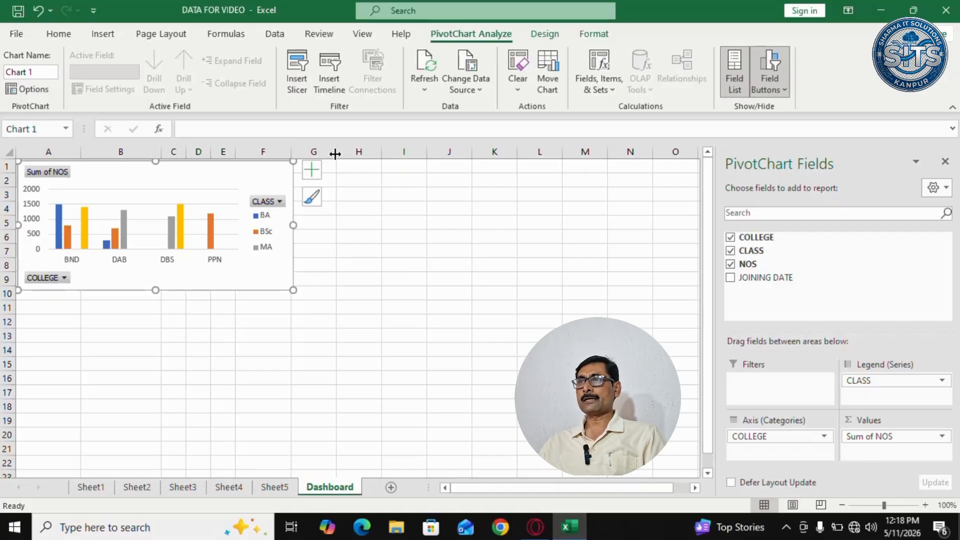
Step: Insert a COLLEGE slicer for the chart and place it over columns R to T, below row 7
{"action": "left_click", "coordinate": [298, 79]}
{"action": "left_click", "coordinate": [712, 148]}
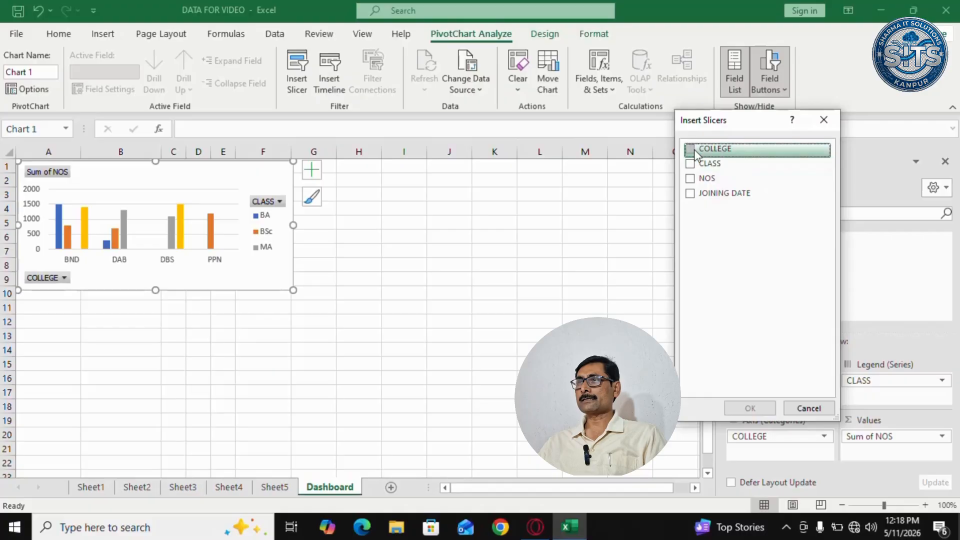
{"action": "left_click", "coordinate": [750, 408]}
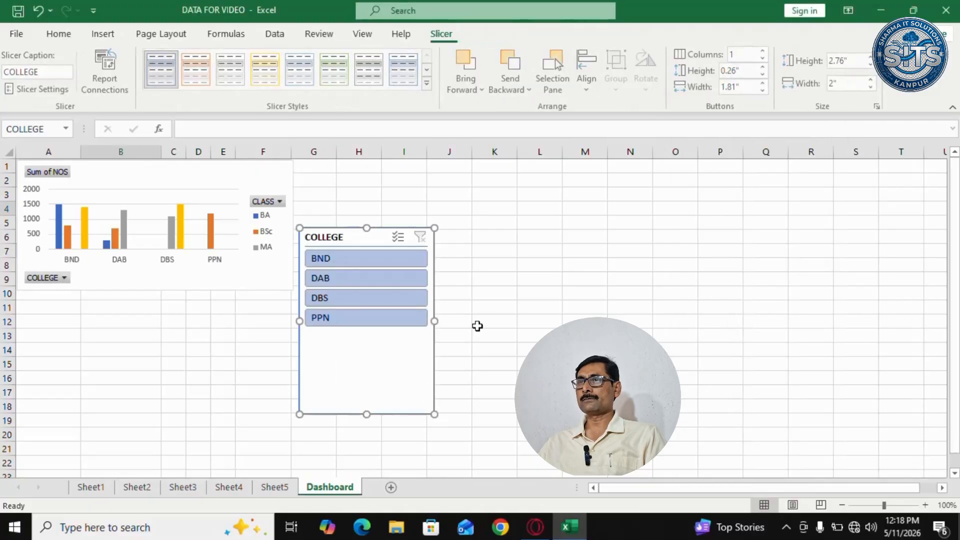
{"action": "left_click_drag", "start_coordinate": [407, 230], "coordinate": [915, 264]}
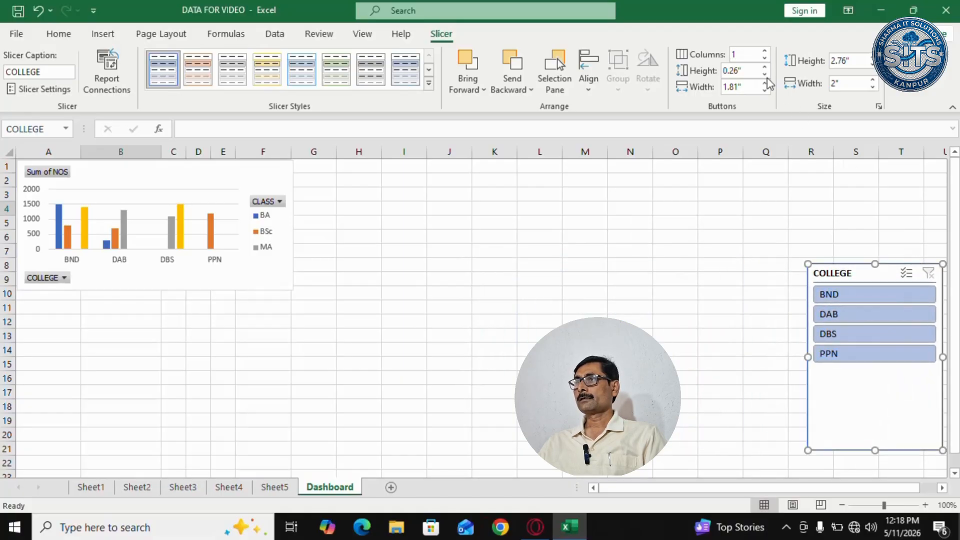
Step: Lay out the COLLEGE slicer in 2 columns with 0.7" wide buttons, and shorten it to about 1.08" high
{"action": "left_click", "coordinate": [764, 51]}
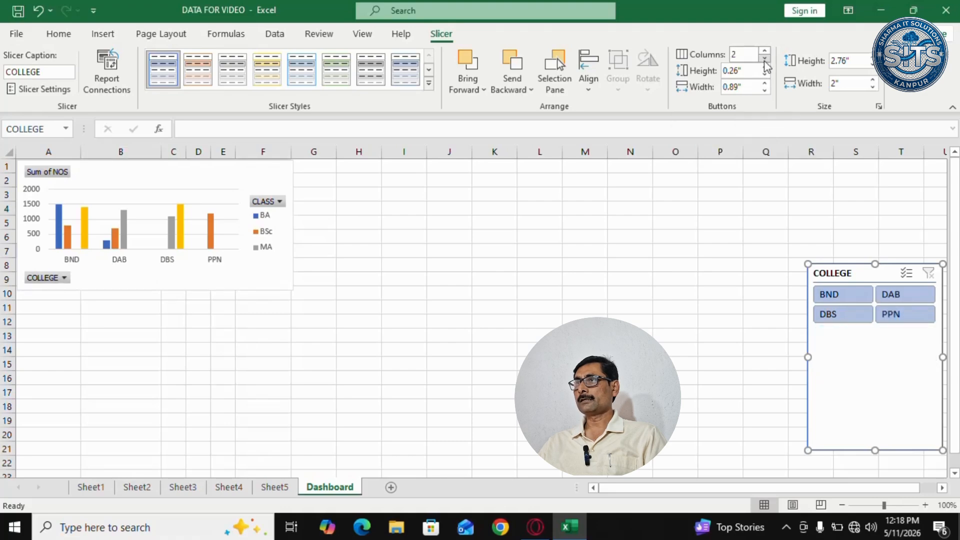
{"action": "left_click", "coordinate": [765, 90]}
{"action": "left_click", "coordinate": [765, 91]}
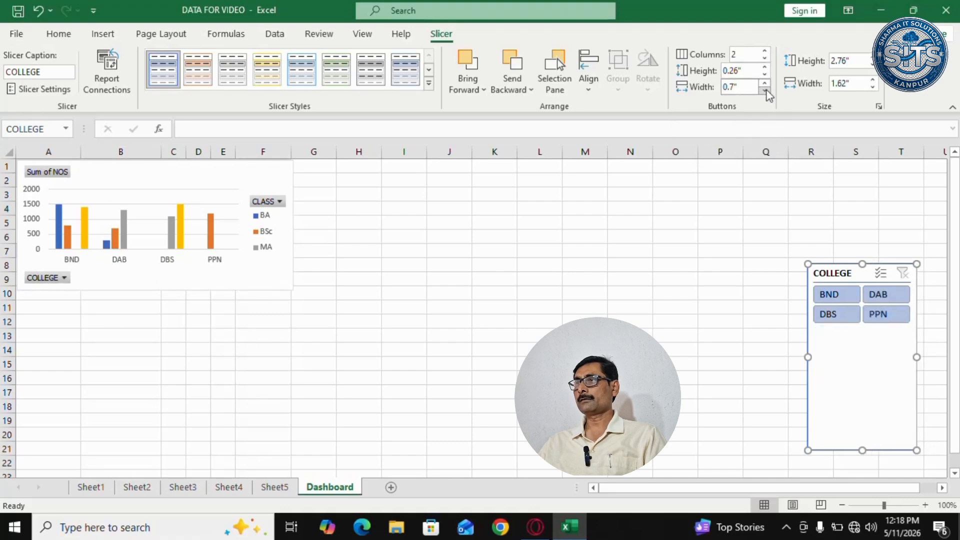
{"action": "mouse_move", "coordinate": [831, 268]}
{"action": "left_mouse_down"}
{"action": "mouse_move", "coordinate": [846, 188]}
{"action": "mouse_move", "coordinate": [850, 265]}
{"action": "left_mouse_up"}
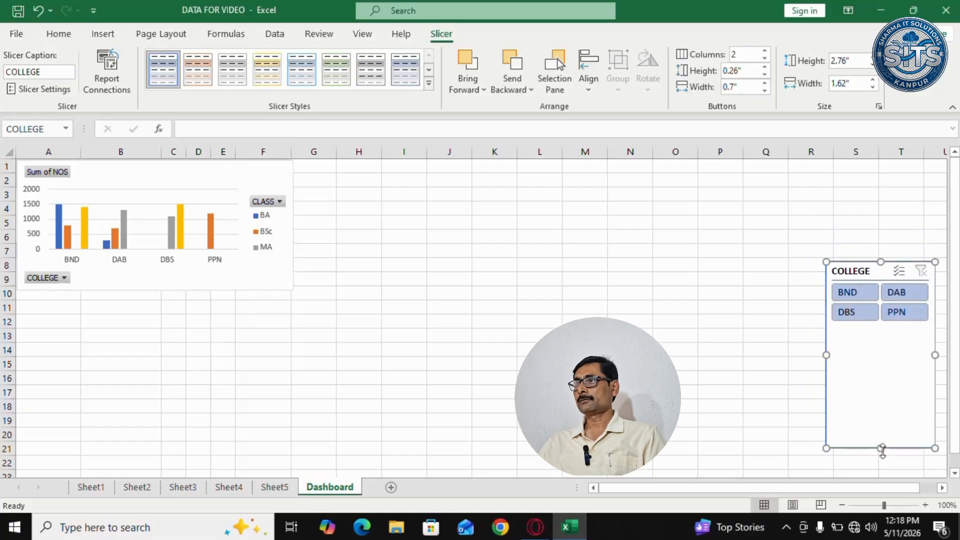
{"action": "left_click_drag", "start_coordinate": [881, 449], "coordinate": [880, 335]}
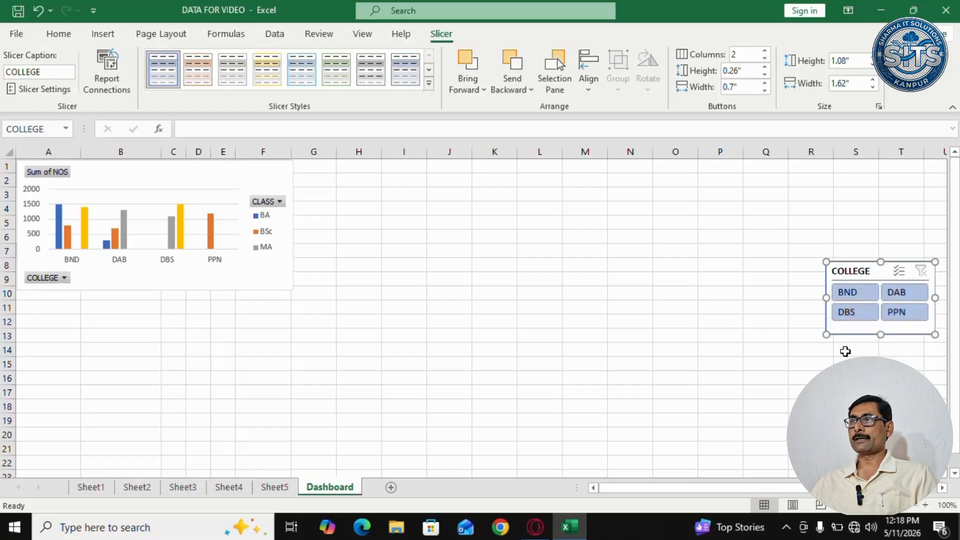
Step: Test the COLLEGE slicer by filtering the chart to DBS, BND and PPN in turn
{"action": "left_click", "coordinate": [858, 311]}
{"action": "left_click", "coordinate": [872, 297]}
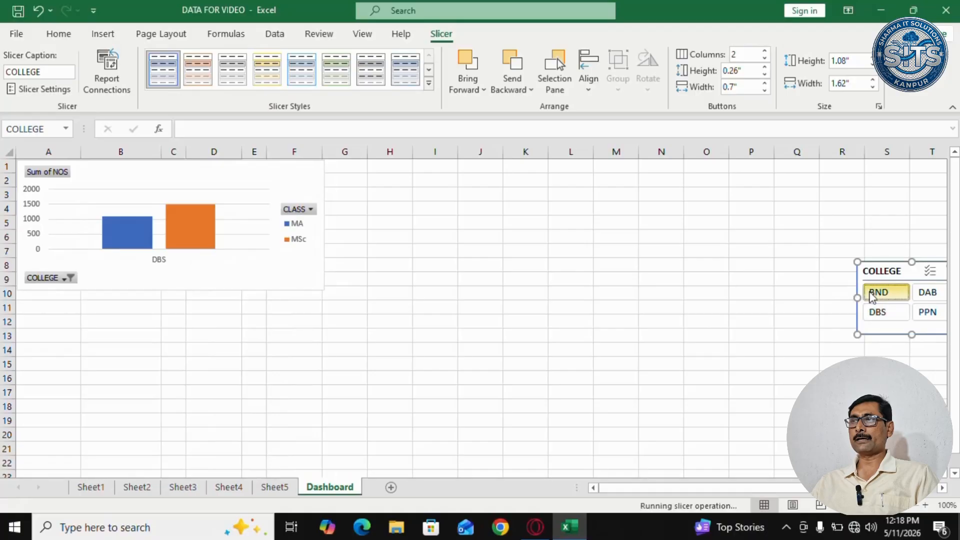
{"action": "left_click", "coordinate": [932, 316]}
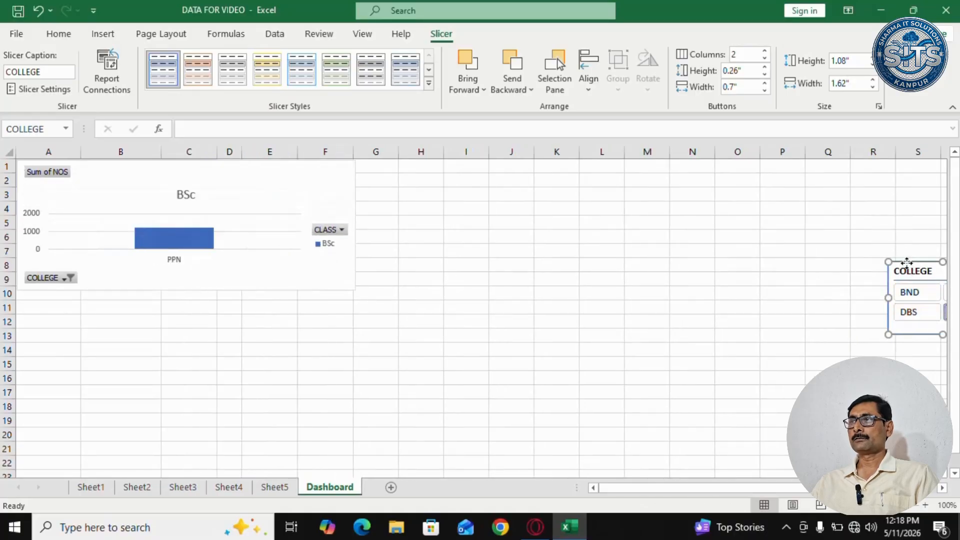
Step: Move the slicer fully into view over columns Q to S, and filter the chart by DBS, BND, DAB and finally PPN
{"action": "left_click_drag", "start_coordinate": [907, 262], "coordinate": [852, 262]}
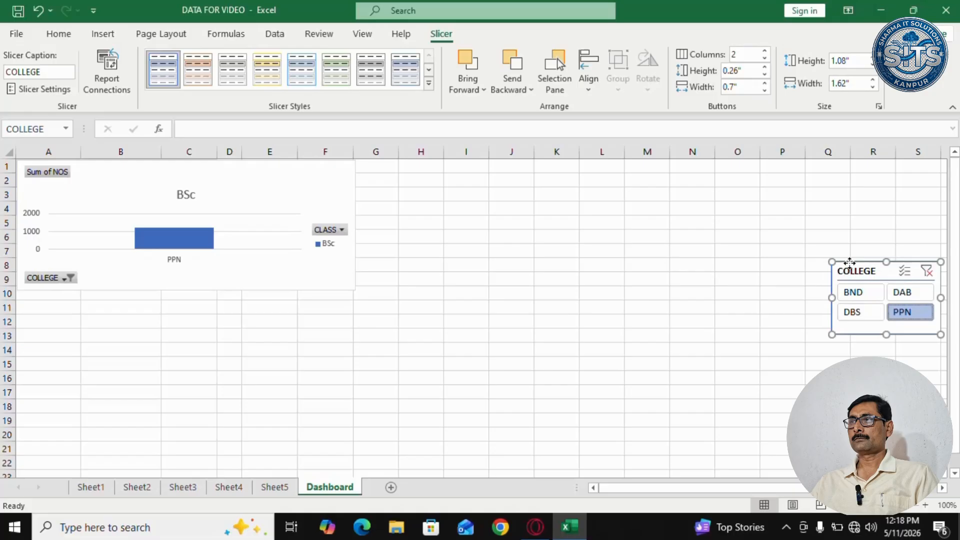
{"action": "left_click", "coordinate": [857, 313]}
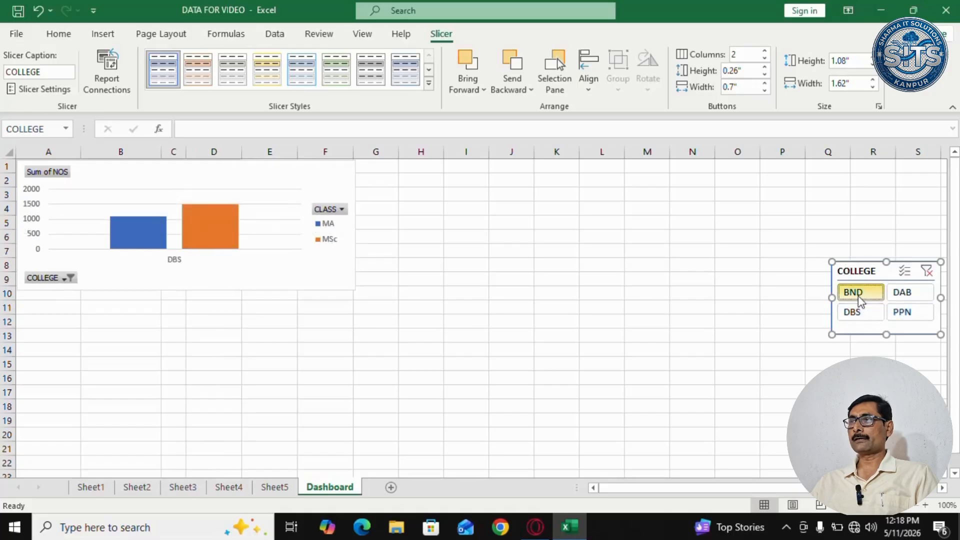
{"action": "left_click", "coordinate": [859, 296]}
{"action": "left_click", "coordinate": [883, 294]}
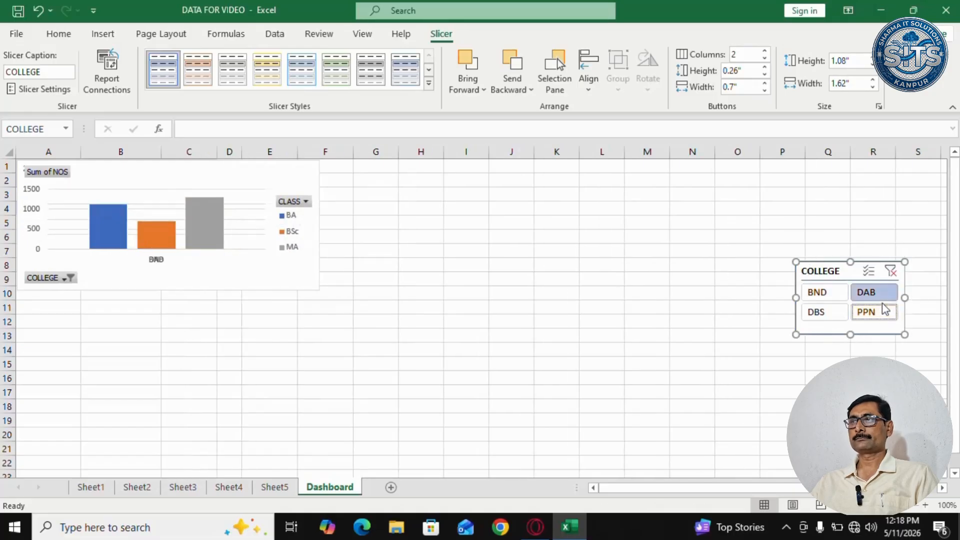
{"action": "left_click", "coordinate": [885, 310]}
{"action": "left_click", "coordinate": [917, 252]}
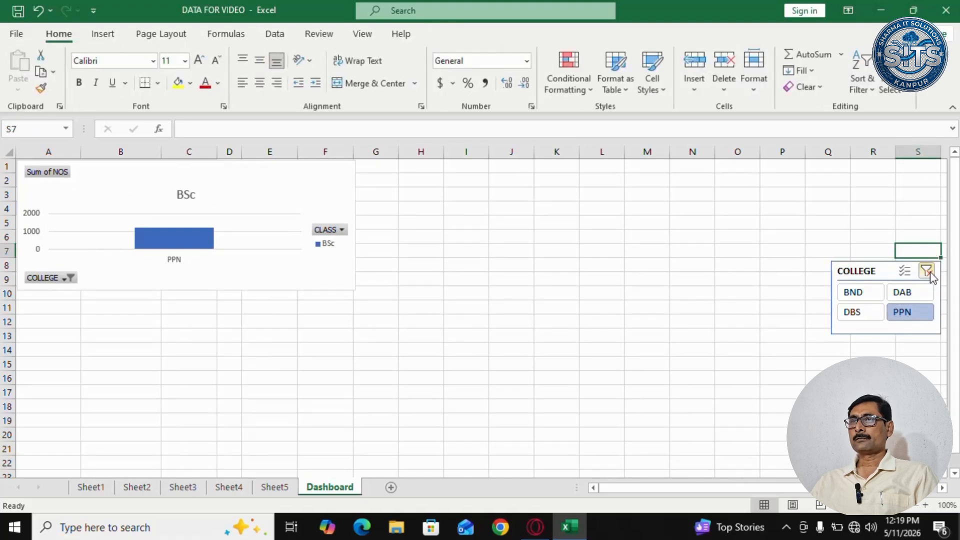
Step: Clear the COLLEGE slicer's filter, and create a PivotTable from Sheet5 A1:D20 at cell A10 of the Dashboard sheet
{"action": "left_click", "coordinate": [927, 271]}
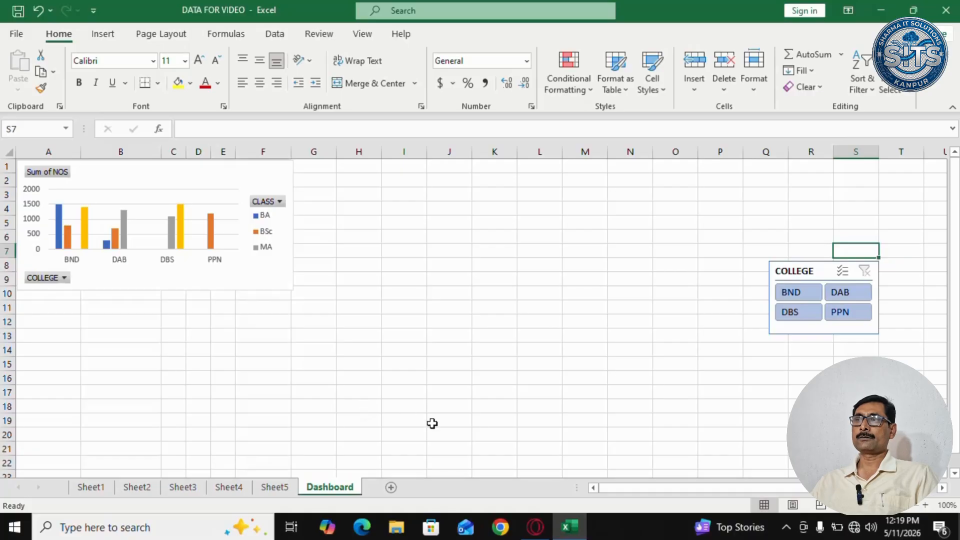
{"action": "left_click", "coordinate": [275, 487]}
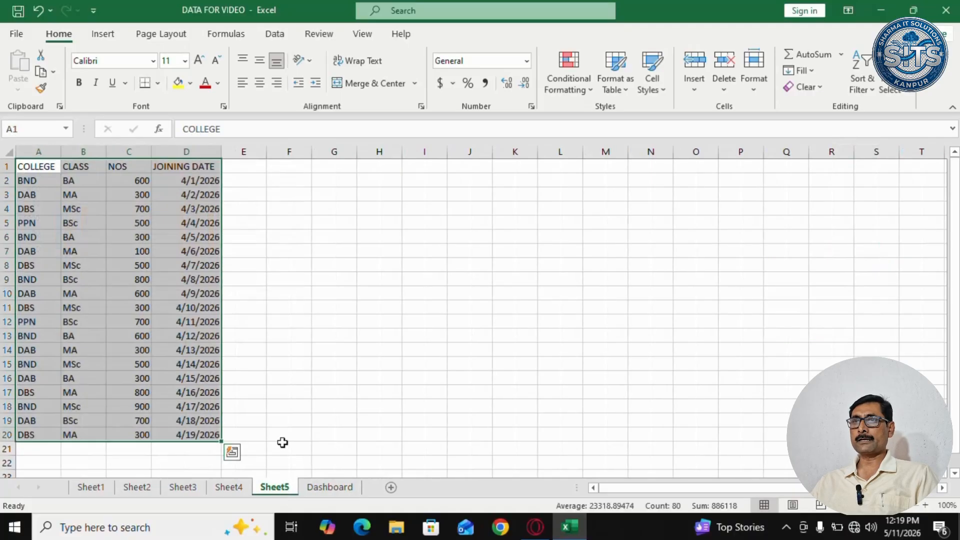
{"action": "left_click", "coordinate": [102, 34]}
{"action": "left_click", "coordinate": [16, 77]}
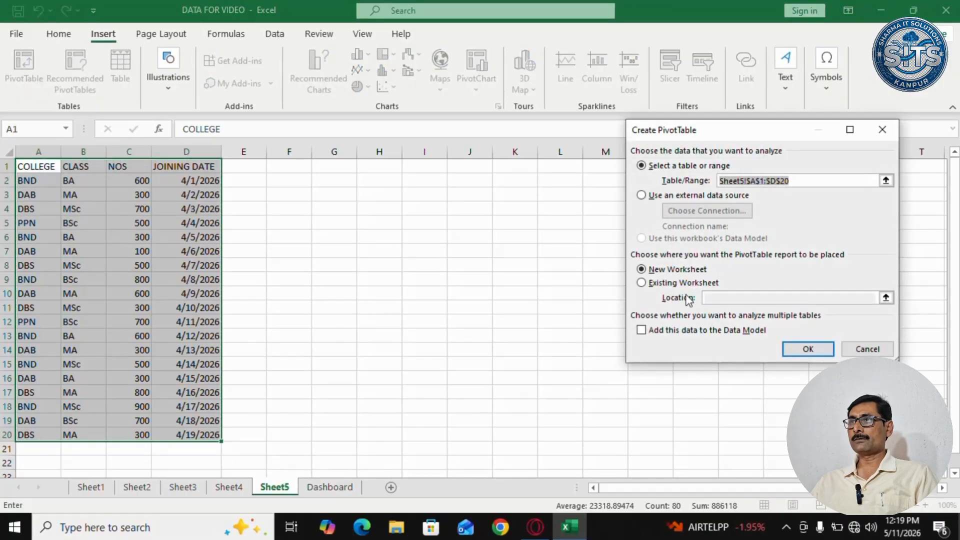
{"action": "left_click", "coordinate": [659, 283]}
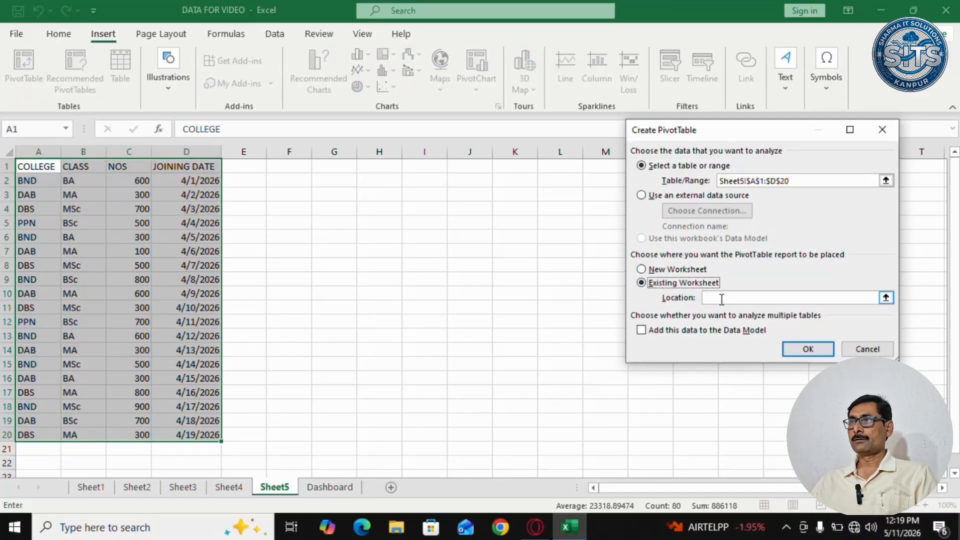
{"action": "left_click", "coordinate": [329, 487]}
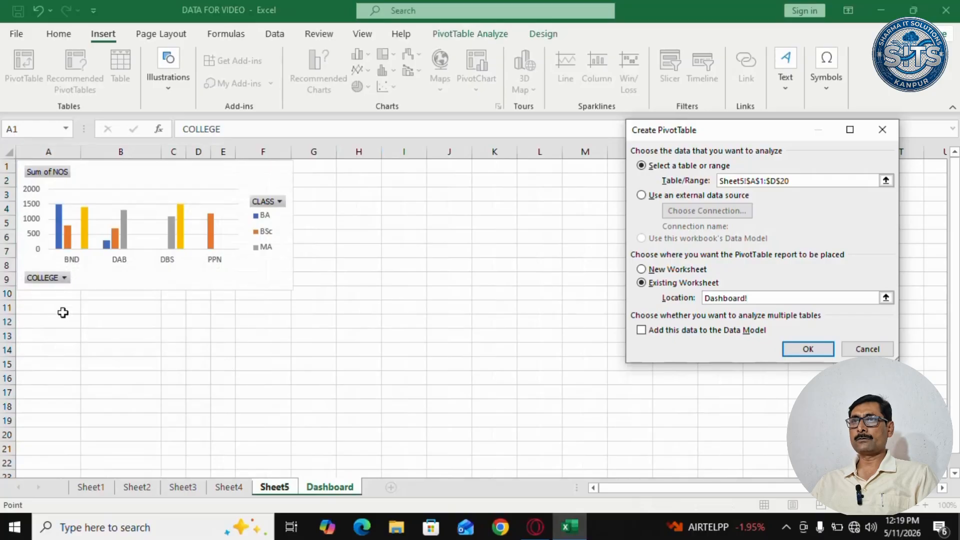
{"action": "left_click", "coordinate": [50, 298]}
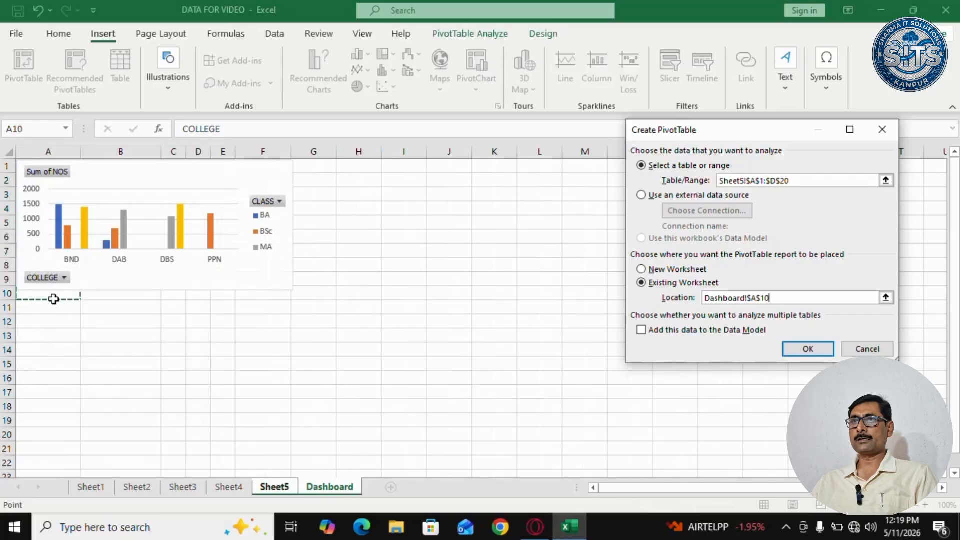
{"action": "left_click", "coordinate": [808, 349]}
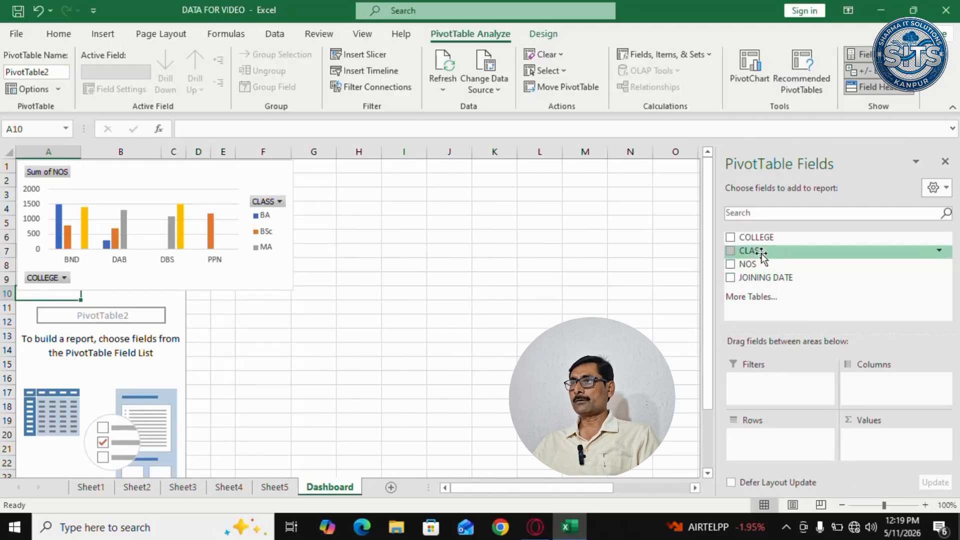
Step: Build the new PivotTable with CLASS as rows, COLLEGE as columns and the sum of NOS as values
{"action": "left_click_drag", "start_coordinate": [762, 254], "coordinate": [753, 439]}
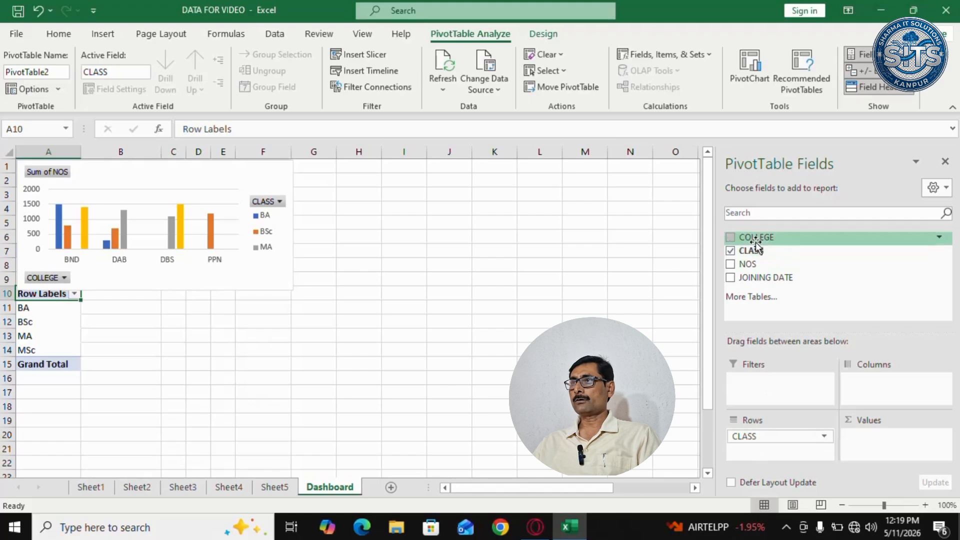
{"action": "mouse_move", "coordinate": [755, 238]}
{"action": "left_mouse_down"}
{"action": "mouse_move", "coordinate": [907, 382]}
{"action": "mouse_move", "coordinate": [895, 383]}
{"action": "left_mouse_up"}
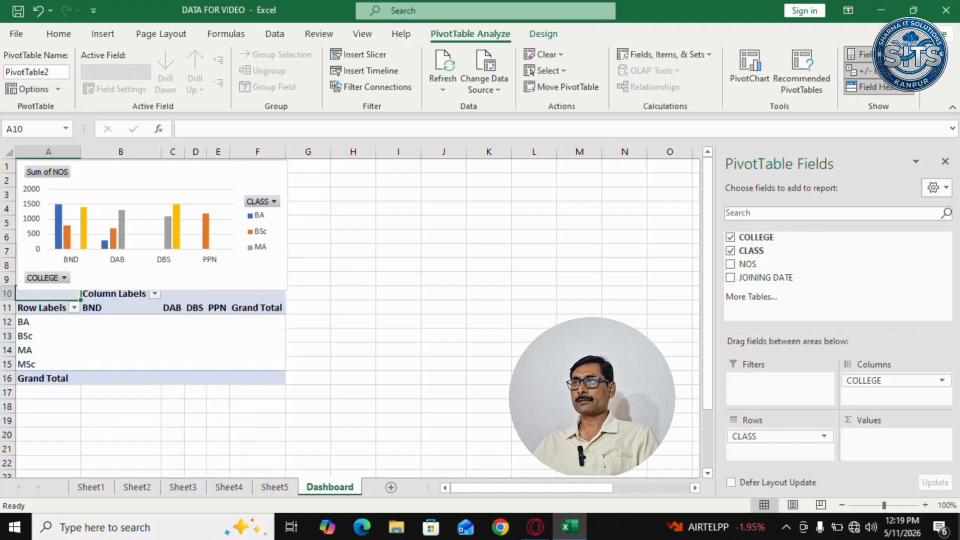
{"action": "left_click_drag", "start_coordinate": [748, 264], "coordinate": [874, 440]}
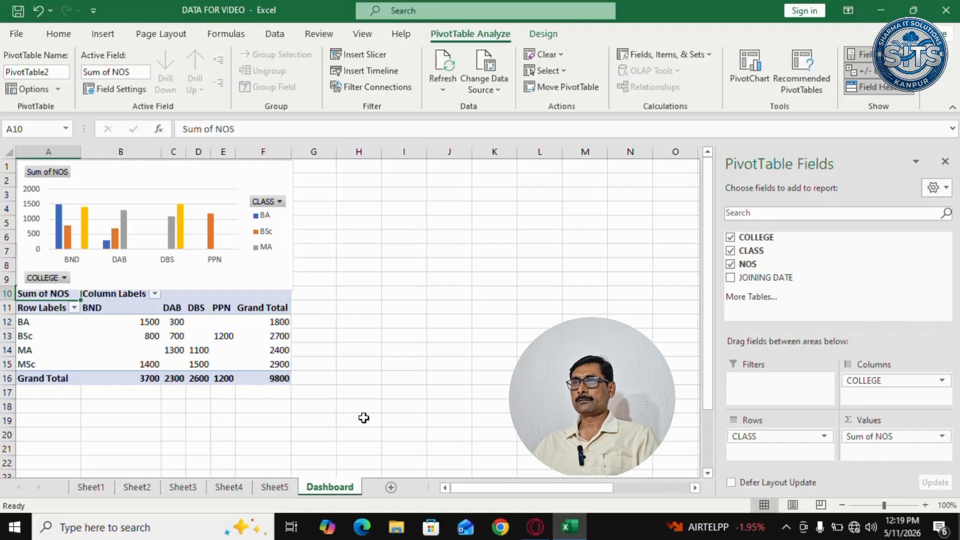
Step: Insert a 3-D clustered column PivotChart from the new PivotTable and place it below the first chart, starting at row 10
{"action": "left_click", "coordinate": [91, 347]}
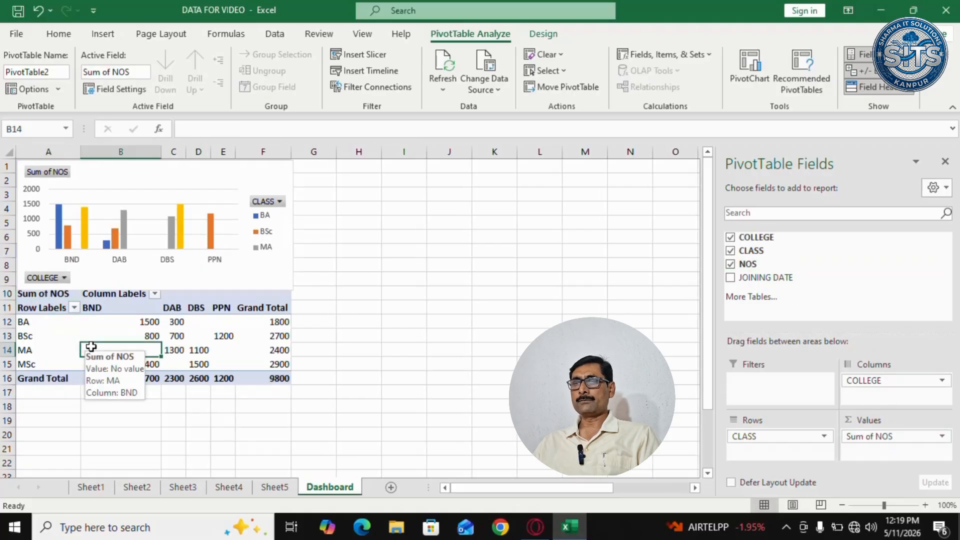
{"action": "left_click", "coordinate": [115, 36]}
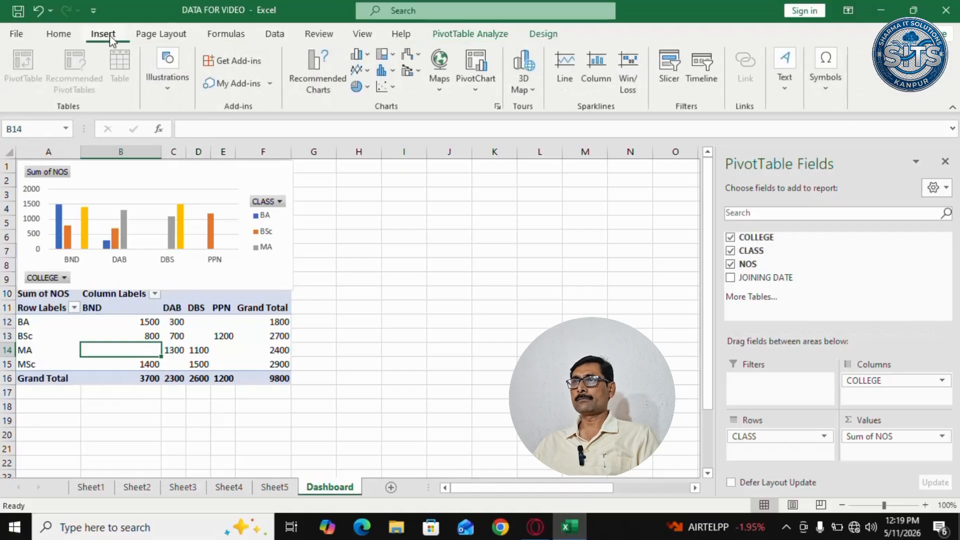
{"action": "left_click", "coordinate": [368, 55]}
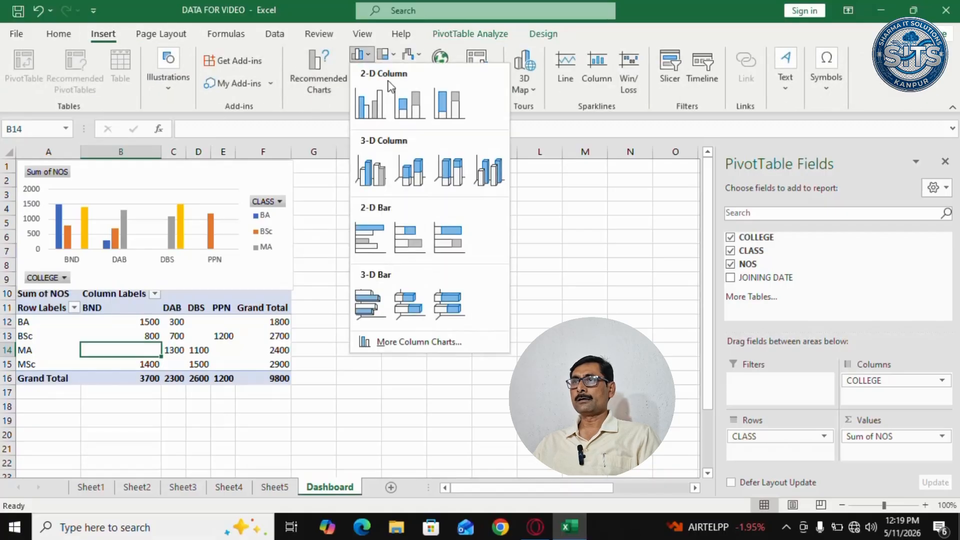
{"action": "left_click", "coordinate": [373, 173]}
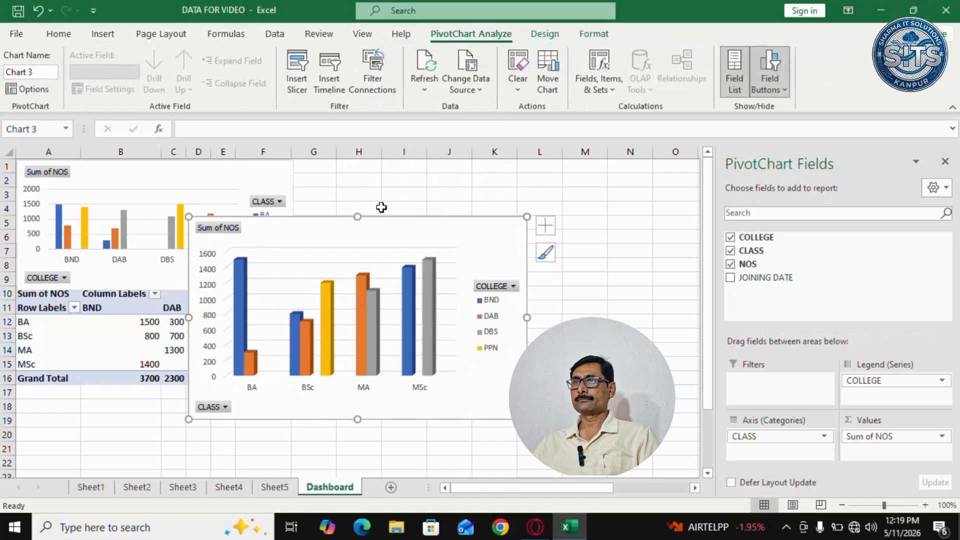
{"action": "left_click_drag", "start_coordinate": [388, 218], "coordinate": [214, 293]}
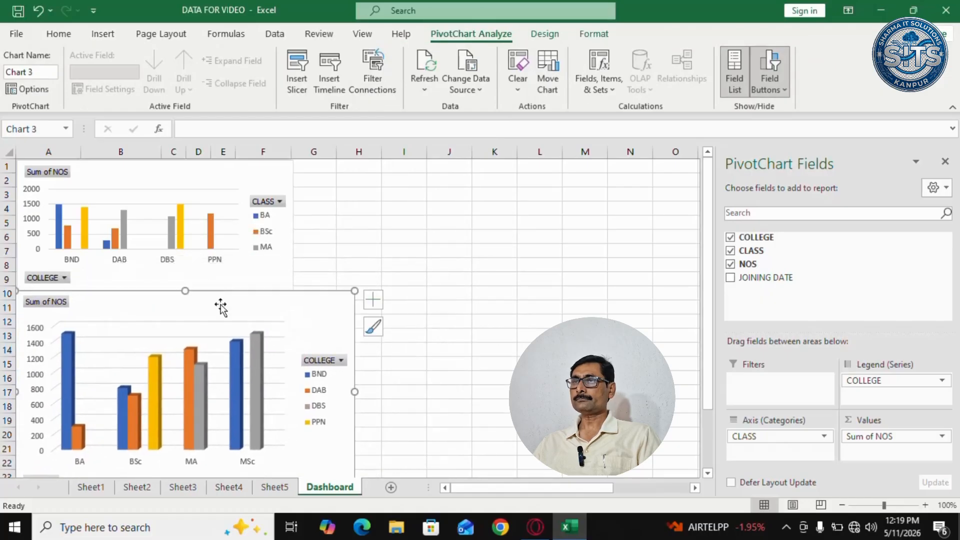
Step: Shrink the 3-D column chart to the first chart's width, ending at column F and row 17
{"action": "scroll", "coordinate": [427, 416], "scroll_direction": "down", "scroll_amount": 1}
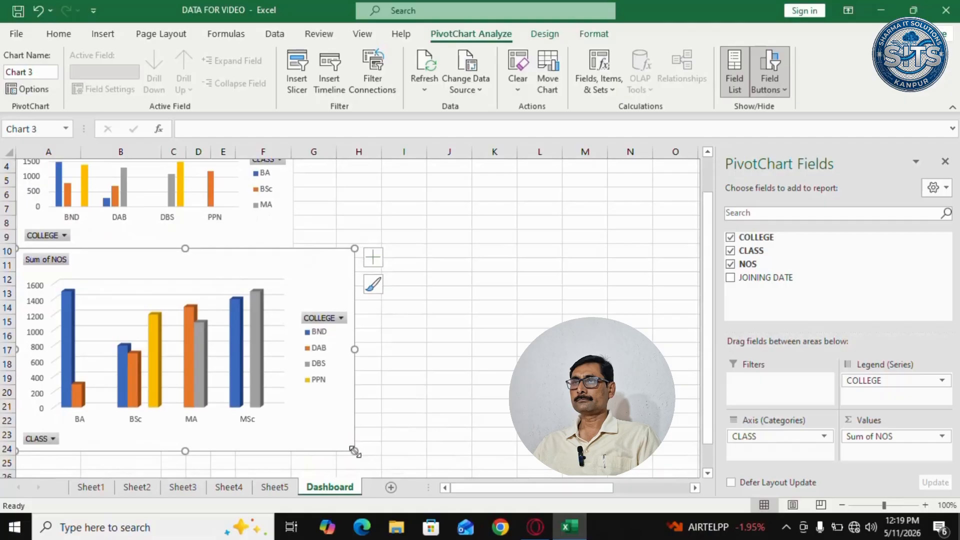
{"action": "left_click_drag", "start_coordinate": [354, 451], "coordinate": [293, 388]}
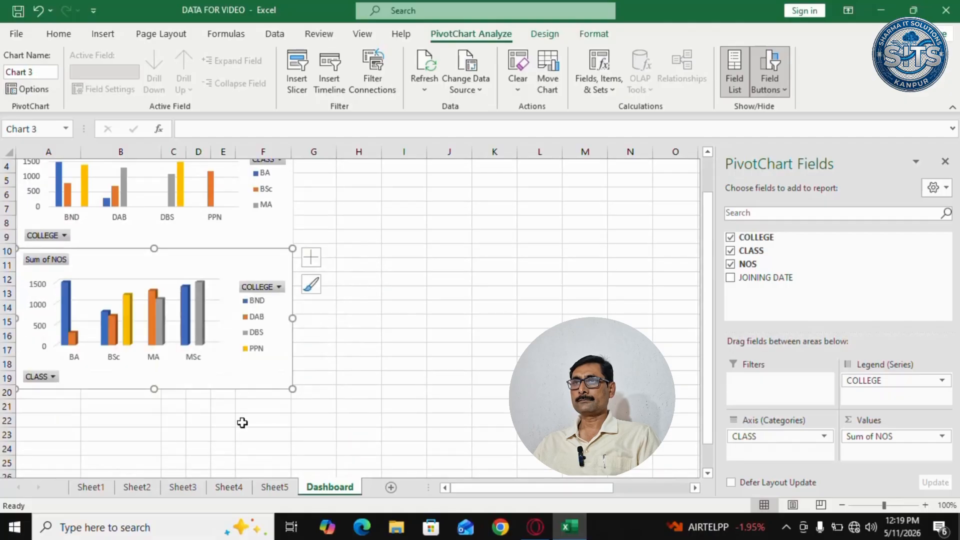
{"action": "left_click_drag", "start_coordinate": [155, 389], "coordinate": [154, 357]}
{"action": "left_click", "coordinate": [151, 361]}
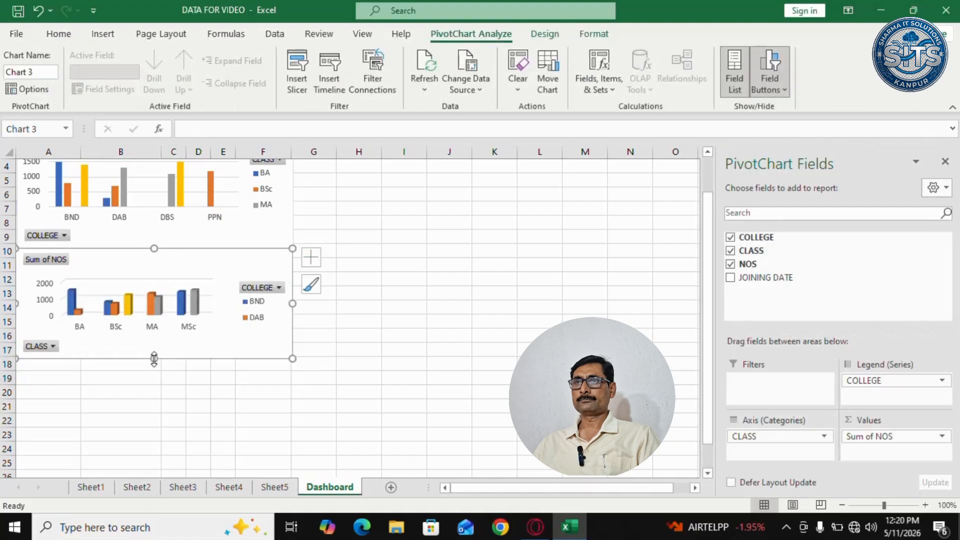
{"action": "mouse_move", "coordinate": [154, 360]}
{"action": "left_mouse_down"}
{"action": "mouse_move", "coordinate": [154, 349]}
{"action": "mouse_move", "coordinate": [155, 358]}
{"action": "left_mouse_up"}
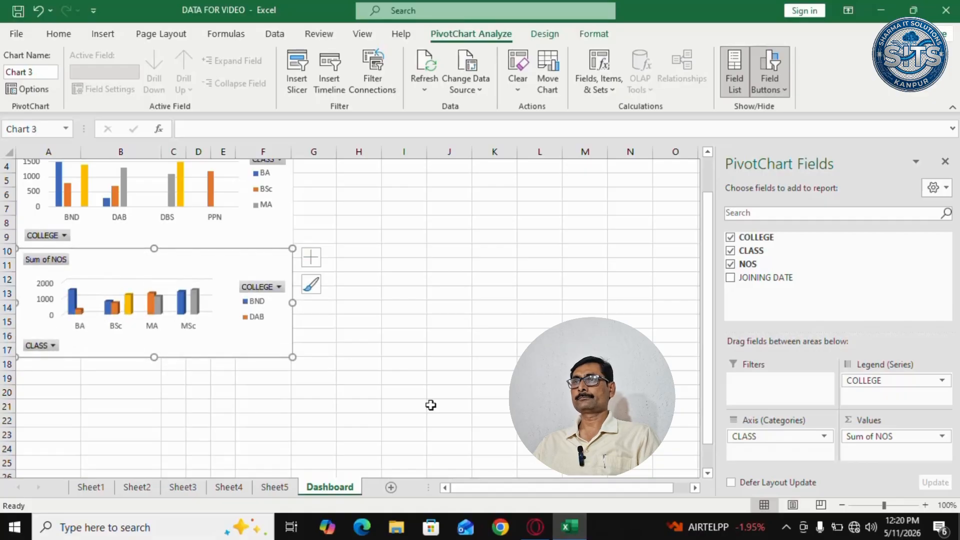
Step: Shorten the first chart to end at row 8, and fit the 3-D chart directly beneath it over rows 9 to 16
{"action": "scroll", "coordinate": [456, 352], "scroll_direction": "up", "scroll_amount": 1}
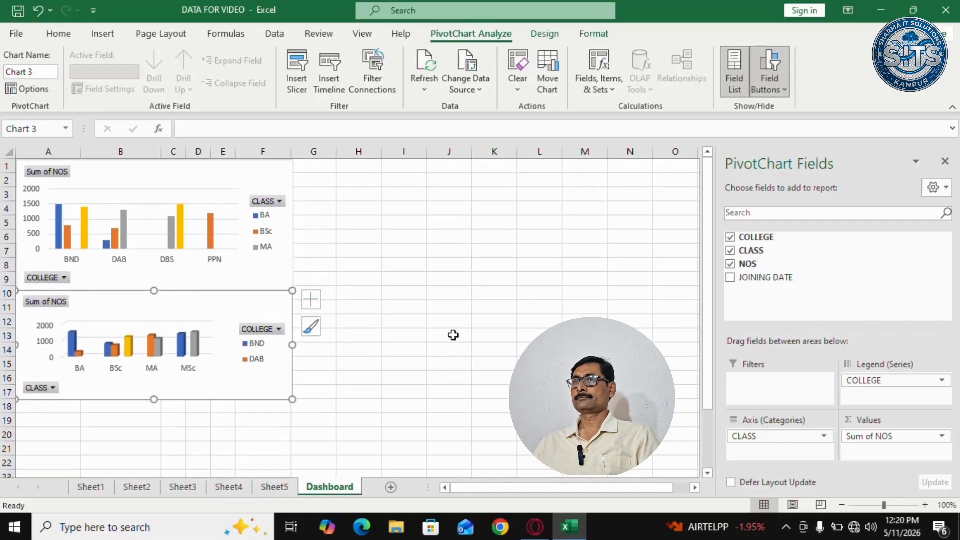
{"action": "left_click", "coordinate": [154, 288]}
{"action": "left_click_drag", "start_coordinate": [155, 289], "coordinate": [155, 272]}
{"action": "left_click", "coordinate": [149, 309]}
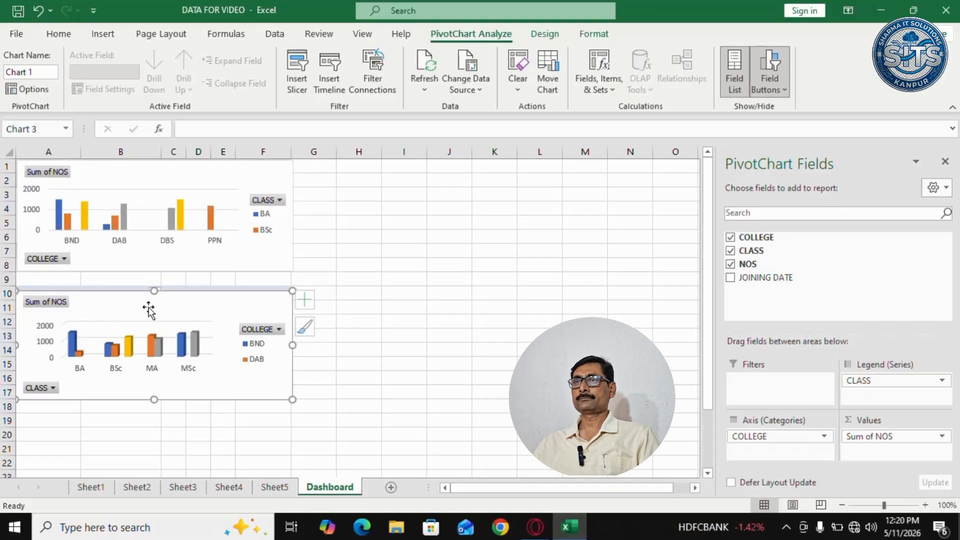
{"action": "left_click_drag", "start_coordinate": [148, 308], "coordinate": [150, 286]}
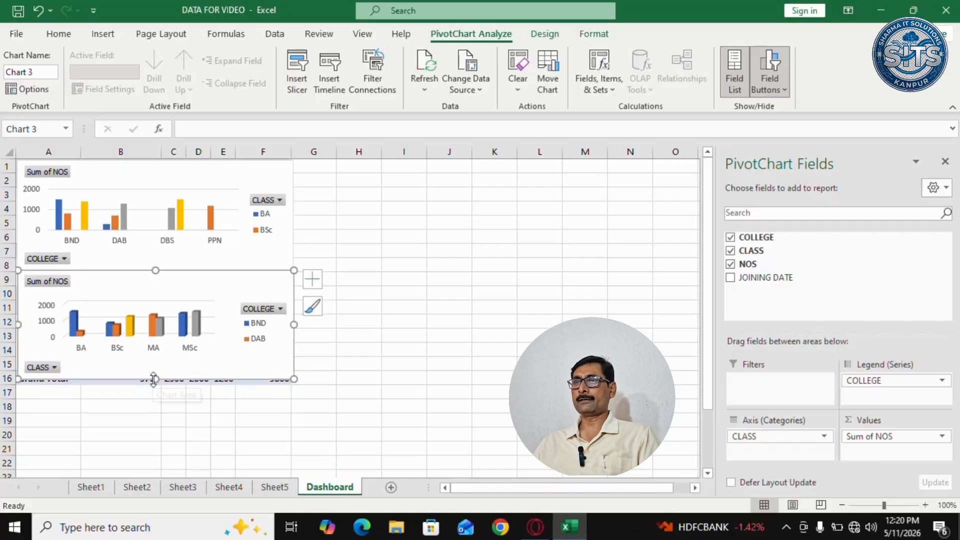
{"action": "left_click_drag", "start_coordinate": [153, 380], "coordinate": [154, 384]}
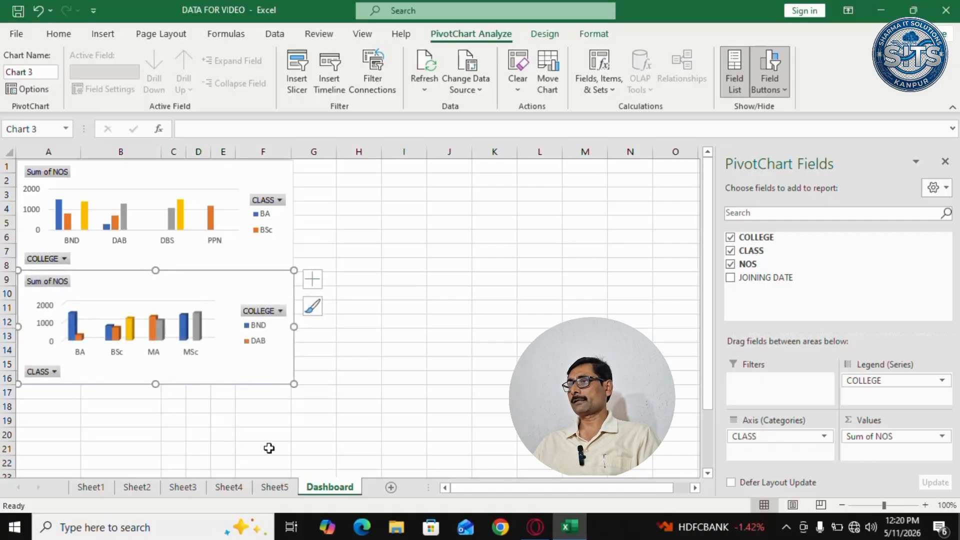
Step: Insert a CLASS slicer for the 3-D column chart
{"action": "left_click", "coordinate": [395, 346]}
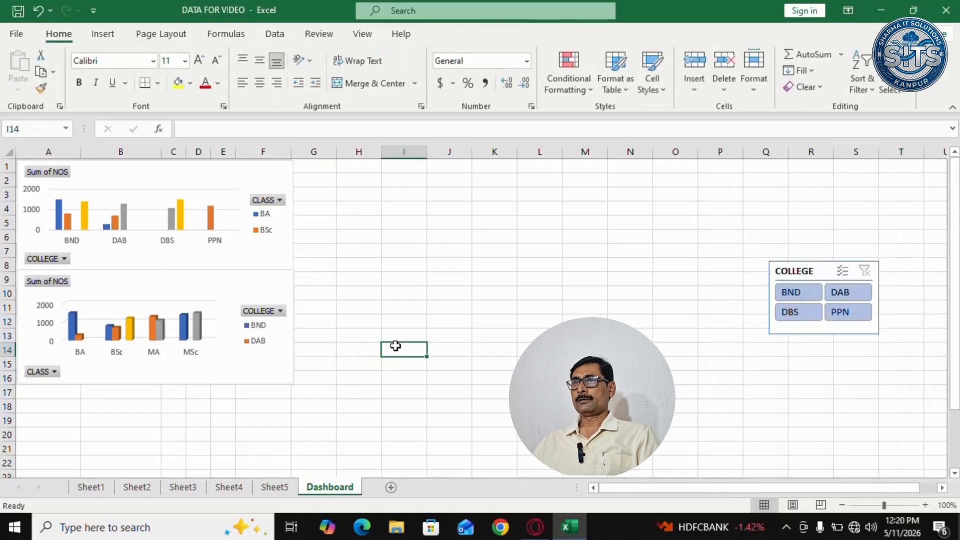
{"action": "left_click", "coordinate": [254, 356]}
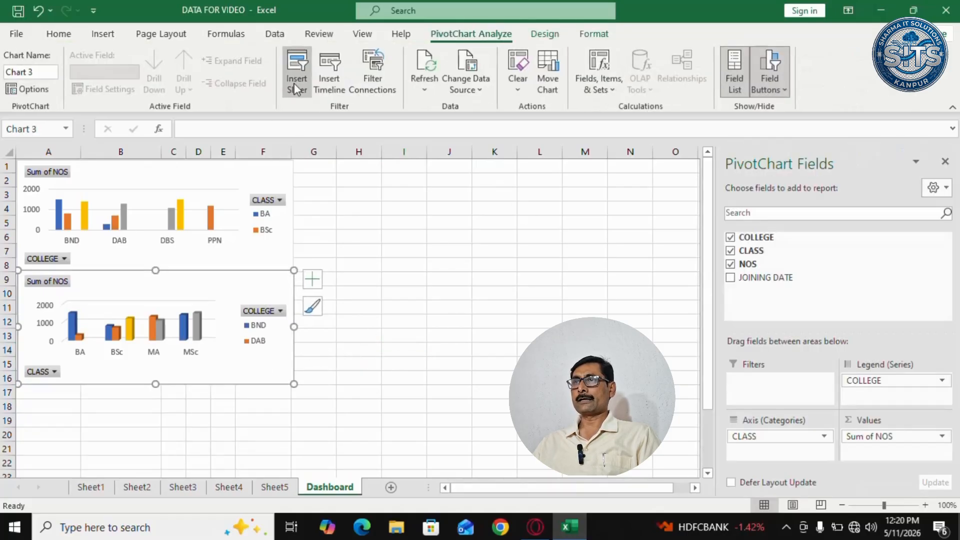
{"action": "left_click", "coordinate": [297, 70]}
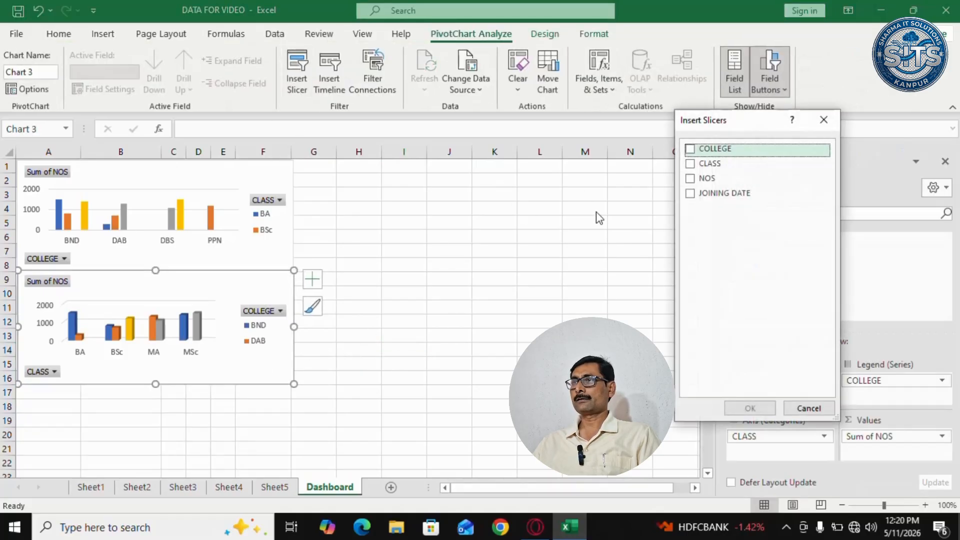
{"action": "left_click", "coordinate": [690, 164]}
{"action": "left_click", "coordinate": [738, 407]}
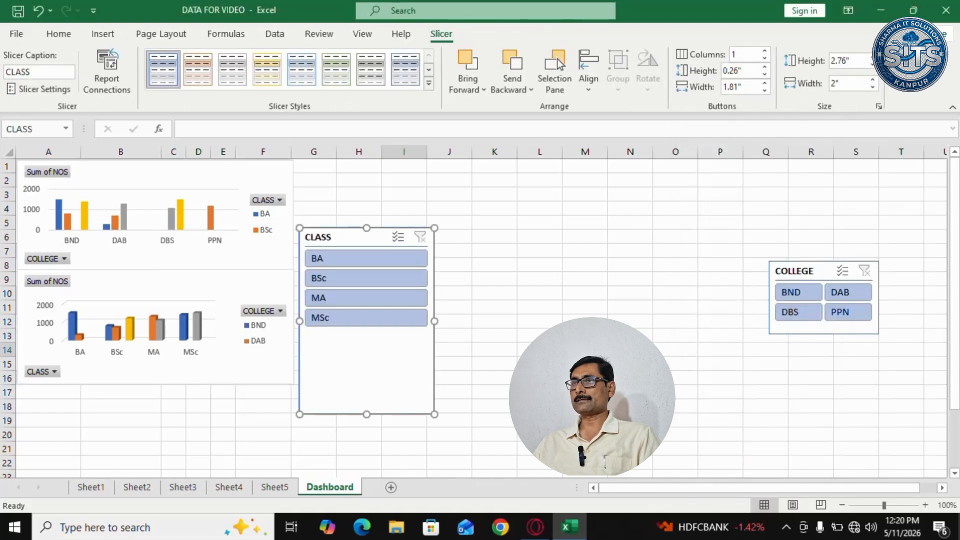
Step: Lay out the CLASS slicer in 2 columns with 0.8" wide buttons, about 1.15" high, beside the COLLEGE slicer over columns N to P
{"action": "left_click", "coordinate": [766, 51]}
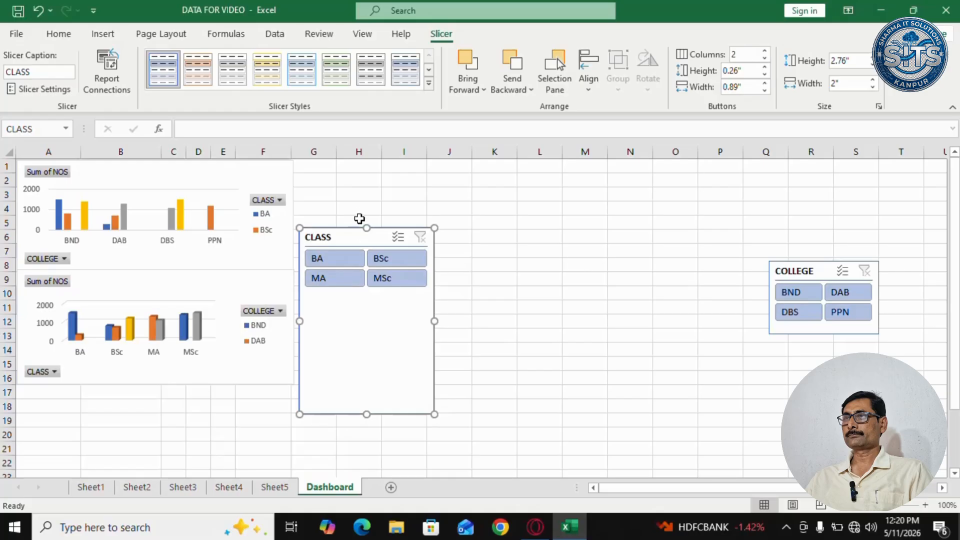
{"action": "left_click_drag", "start_coordinate": [357, 229], "coordinate": [667, 255]}
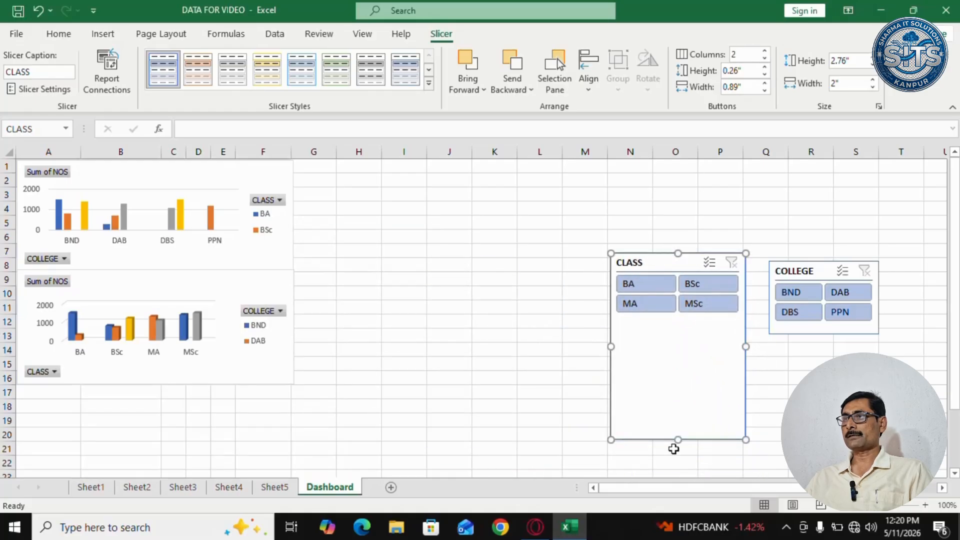
{"action": "left_click_drag", "start_coordinate": [679, 442], "coordinate": [680, 331]}
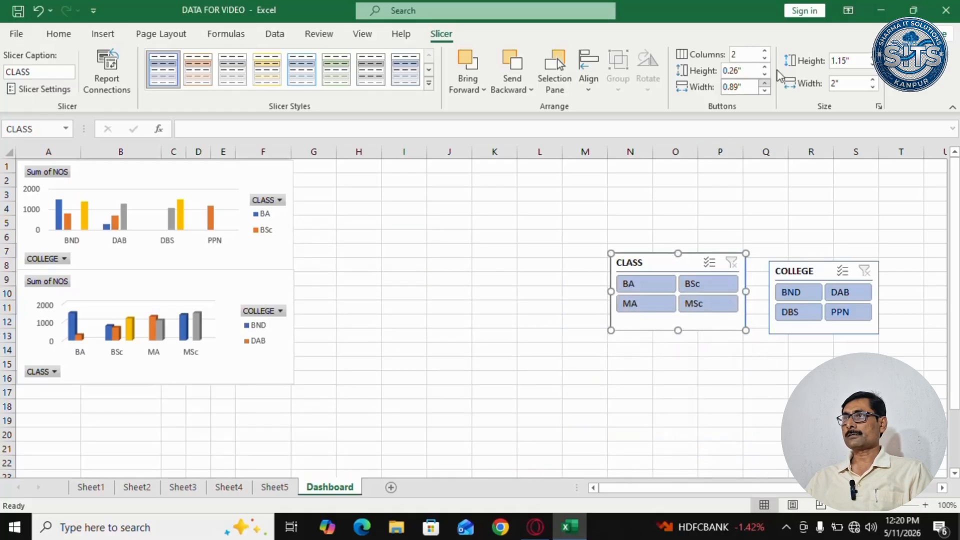
{"action": "left_click", "coordinate": [764, 91]}
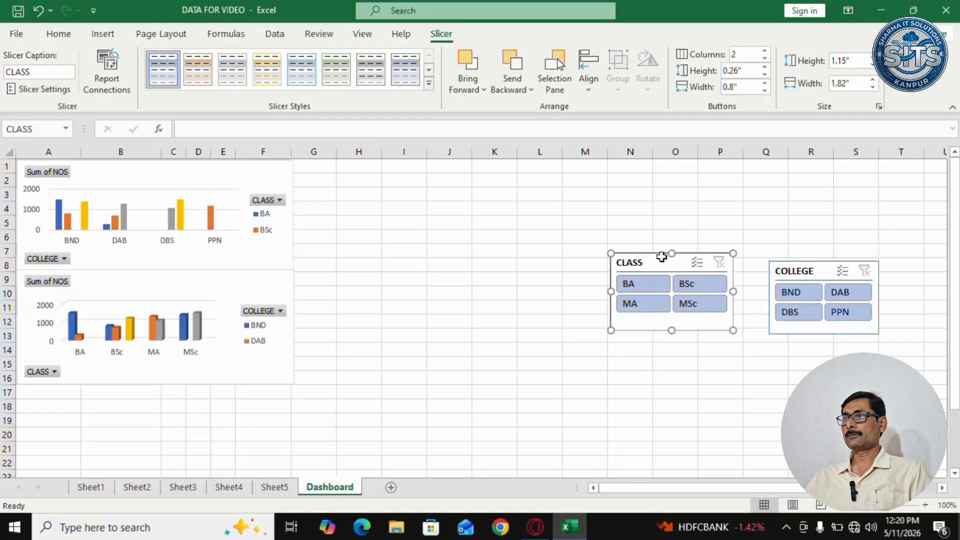
Step: Place the CLASS slicer directly below the COLLEGE slicer and narrow its buttons to 0.7" so both slicers are equally wide
{"action": "left_click_drag", "start_coordinate": [691, 257], "coordinate": [848, 338]}
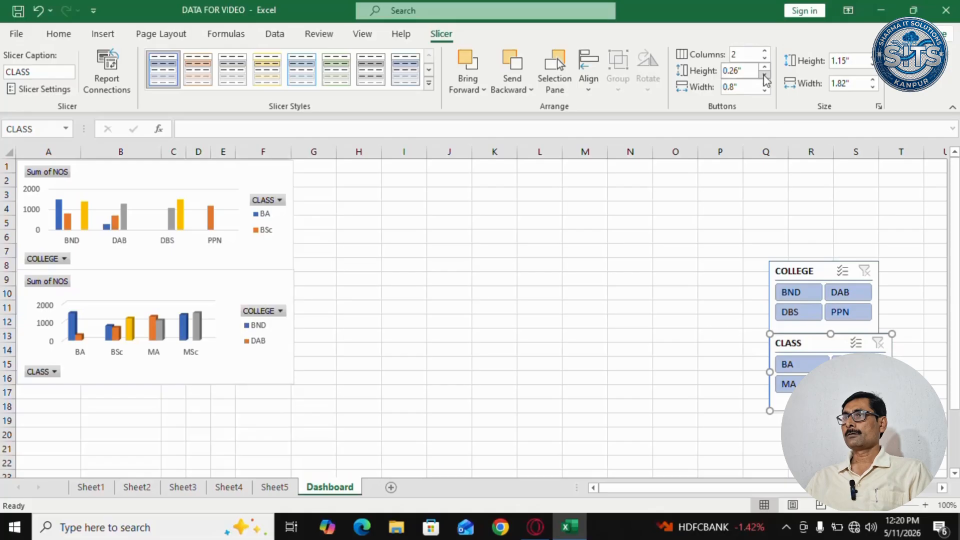
{"action": "left_click", "coordinate": [765, 91]}
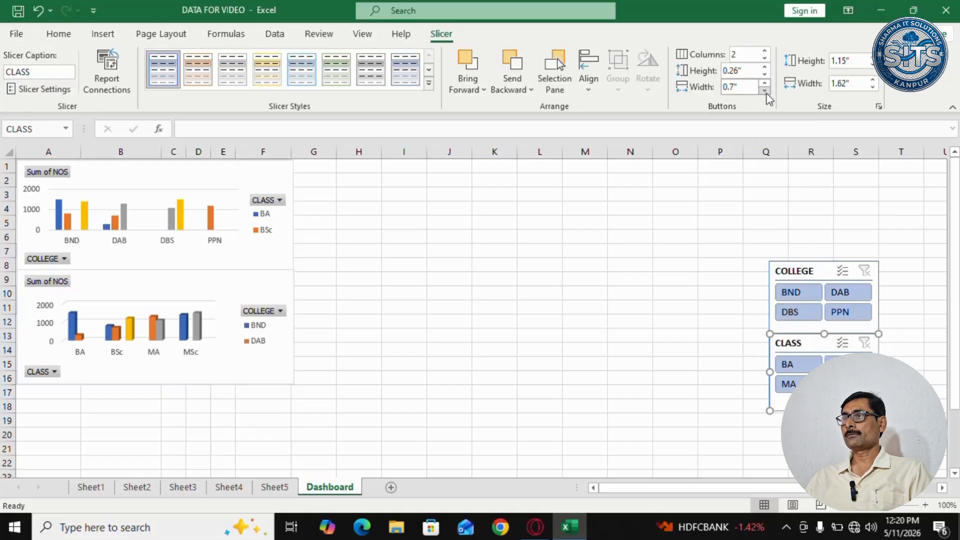
{"action": "left_click", "coordinate": [720, 300]}
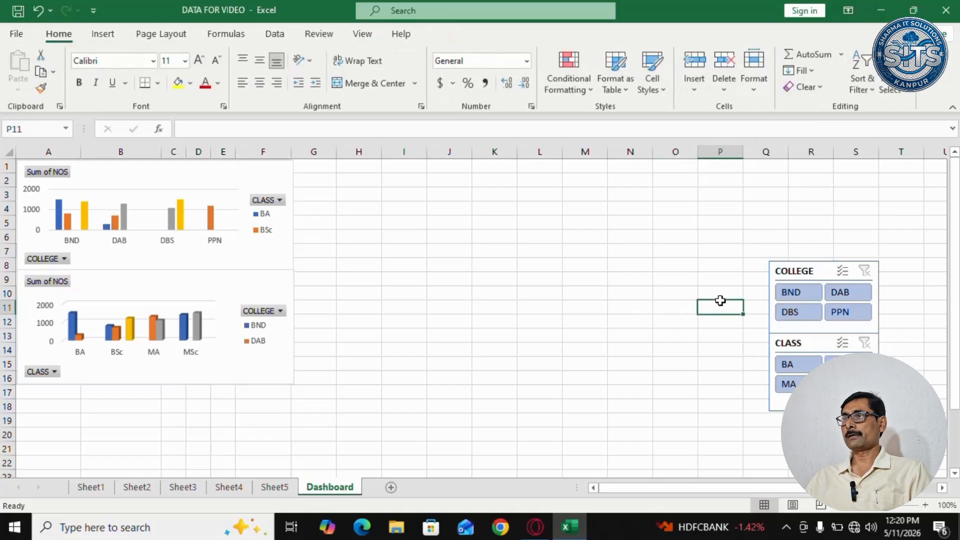
{"action": "left_click", "coordinate": [581, 362]}
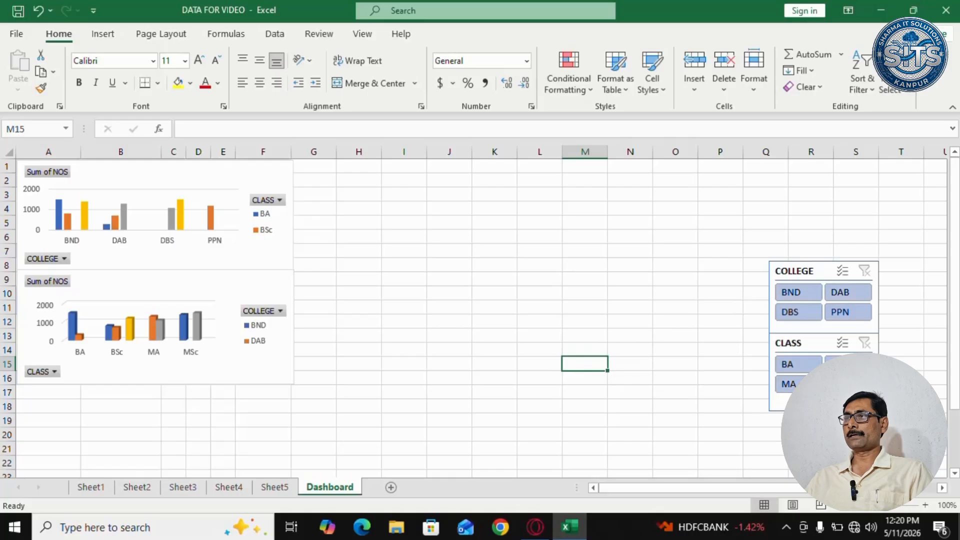
Step: Test the CLASS slicer on the 3-D chart with MSc, BA and BSc in turn, and clear its filter
{"action": "left_click", "coordinate": [849, 383]}
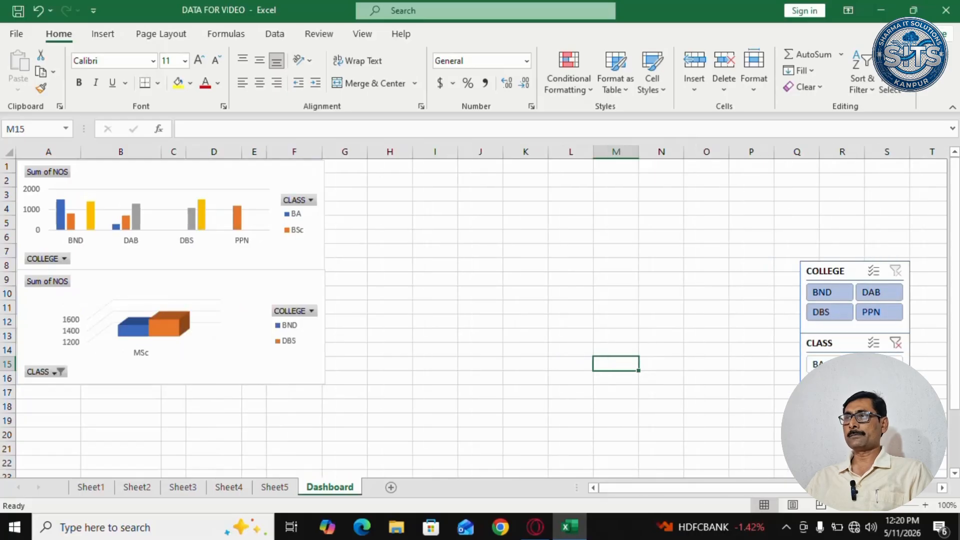
{"action": "left_click", "coordinate": [820, 364]}
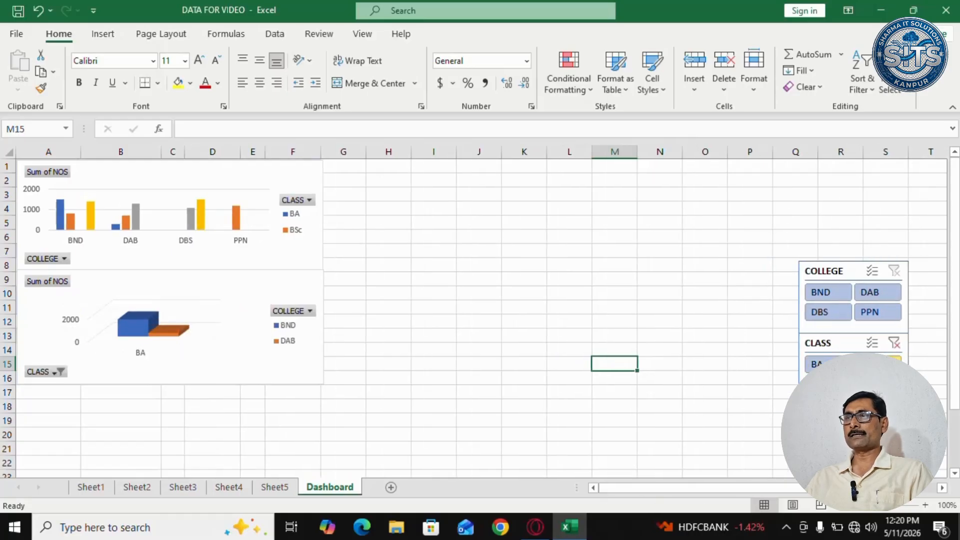
{"action": "left_click", "coordinate": [895, 364]}
{"action": "left_click", "coordinate": [895, 342]}
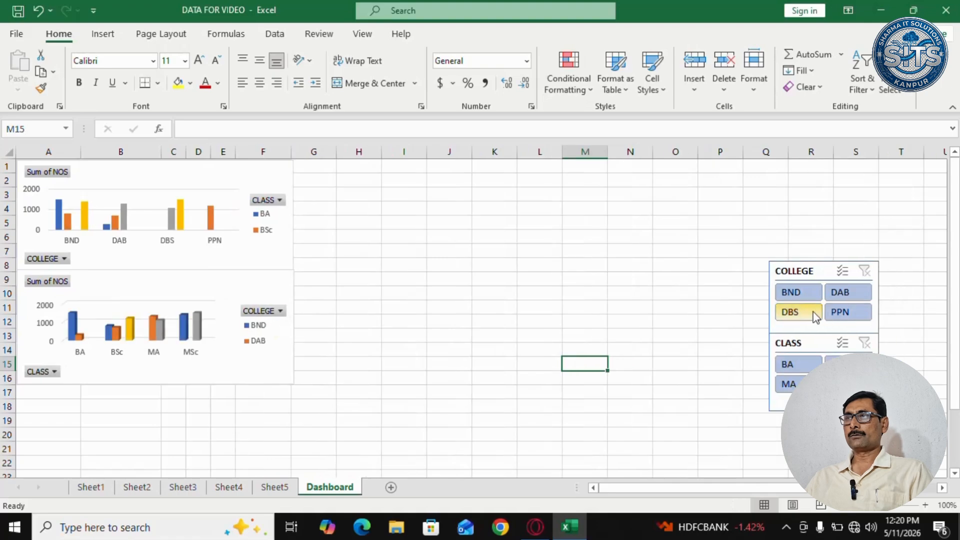
Step: Test the COLLEGE slicer on the first chart with BND, DBS, PPN and DAB in turn, and clear its filter
{"action": "left_click", "coordinate": [811, 296]}
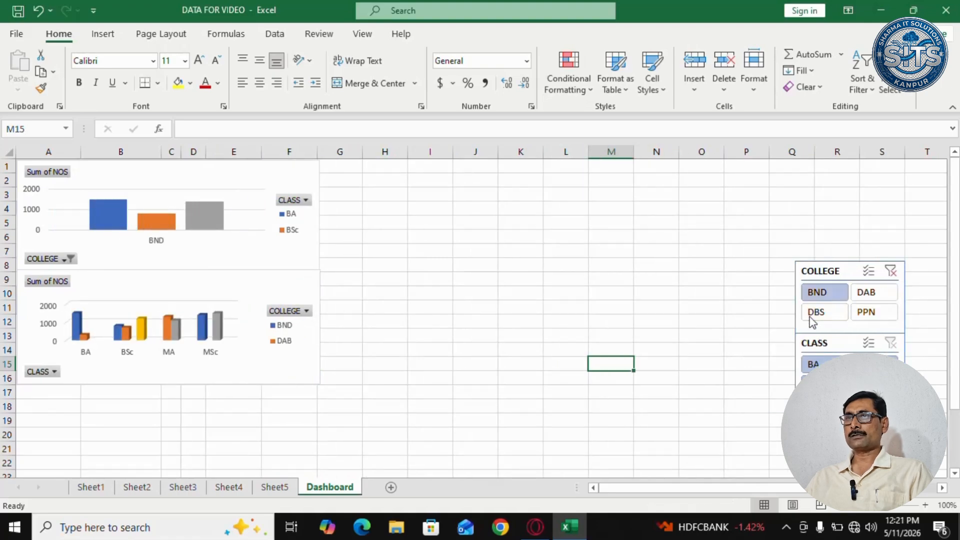
{"action": "left_click", "coordinate": [814, 314]}
{"action": "left_click", "coordinate": [901, 312]}
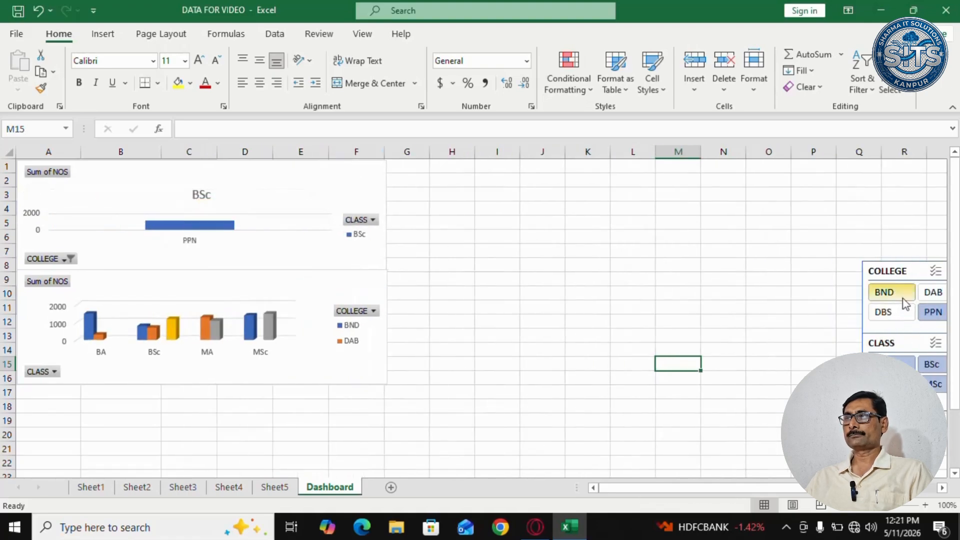
{"action": "left_click", "coordinate": [933, 295]}
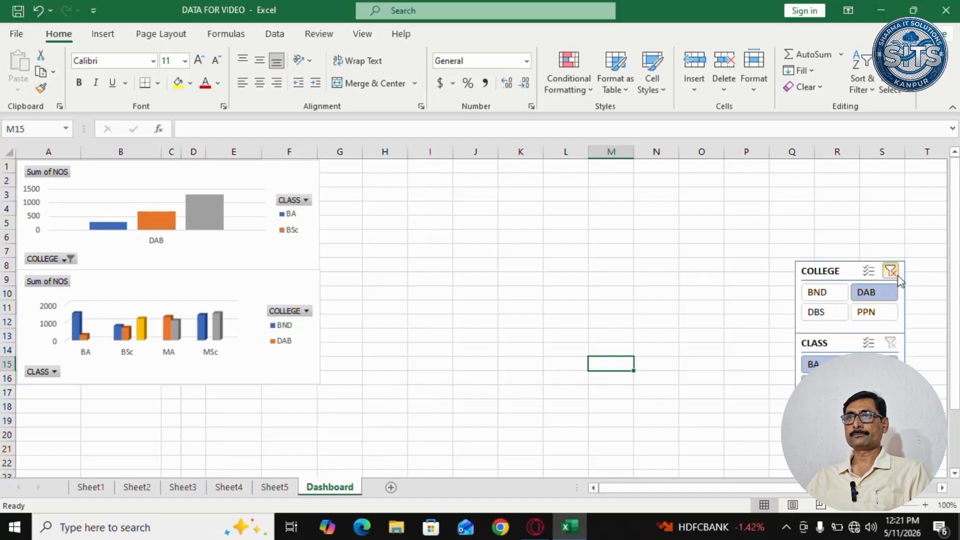
{"action": "left_click", "coordinate": [897, 277]}
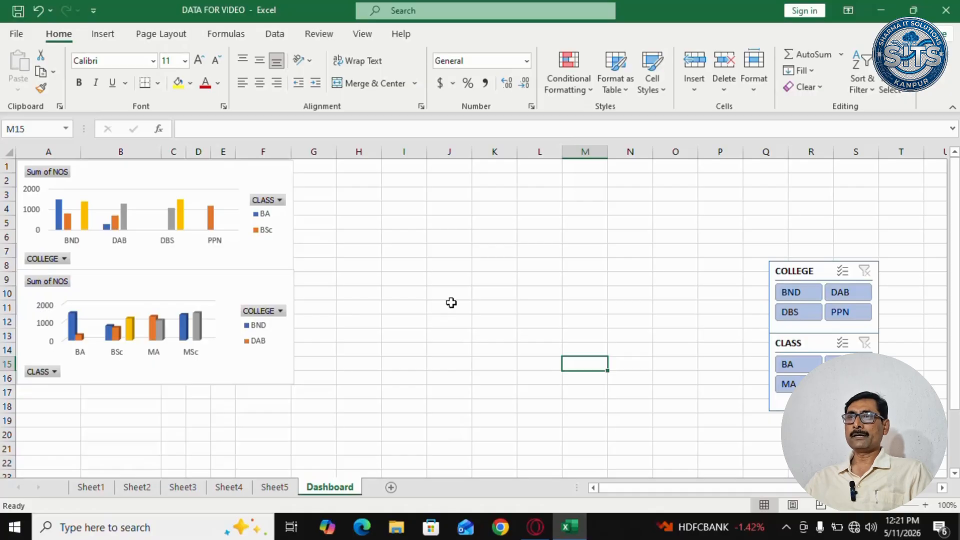
Step: Create a PivotTable from the Sheet5 data in A1:D20, placed on the existing Dashboard sheet at cell G1
{"action": "left_click", "coordinate": [104, 41]}
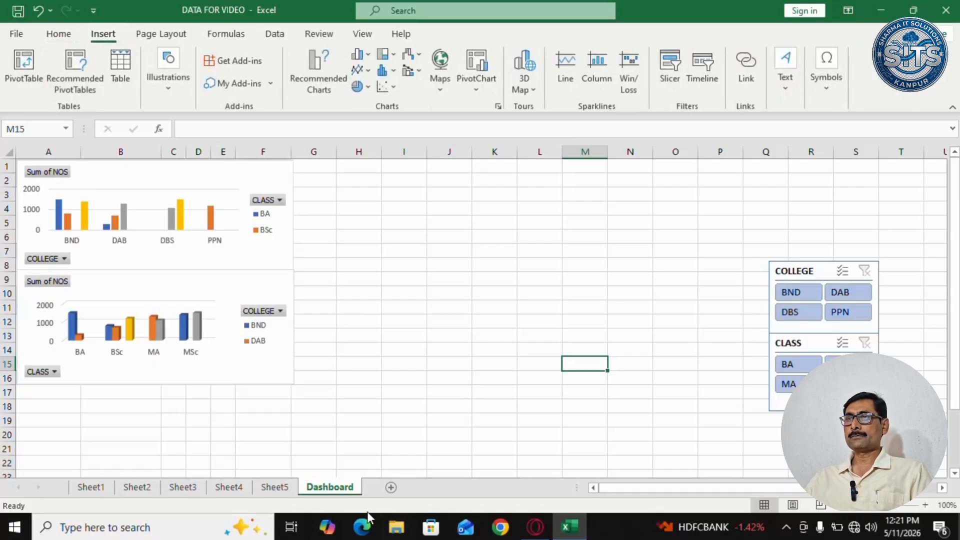
{"action": "left_click", "coordinate": [274, 487]}
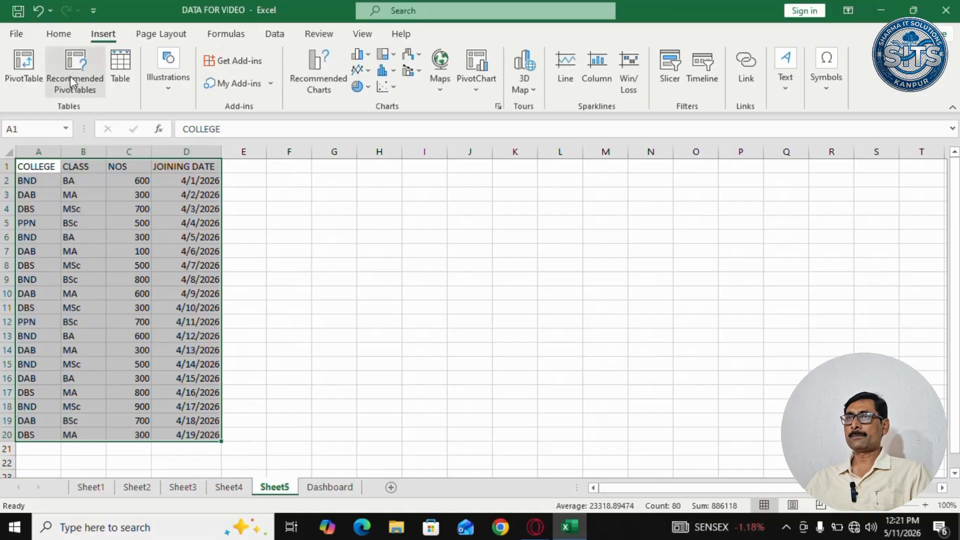
{"action": "left_click", "coordinate": [26, 77]}
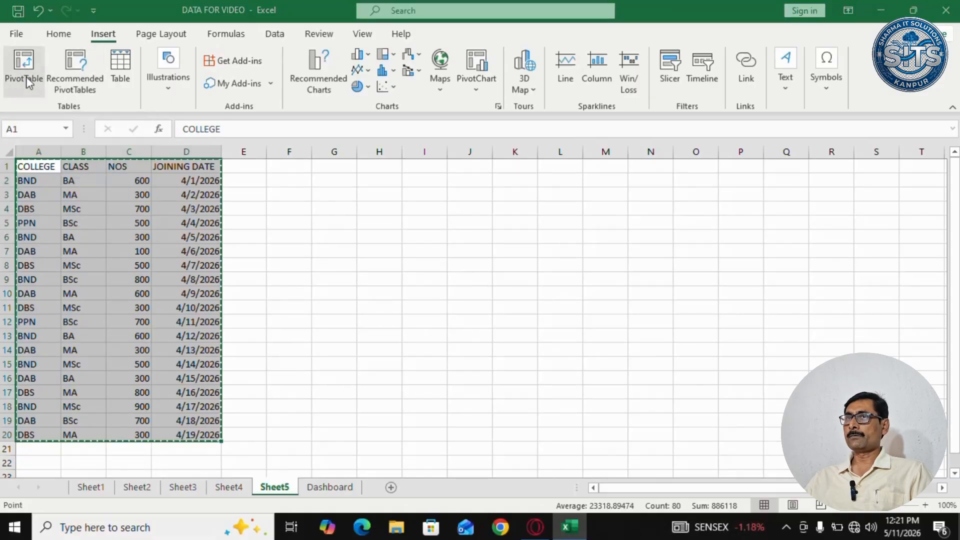
{"action": "left_click", "coordinate": [687, 285]}
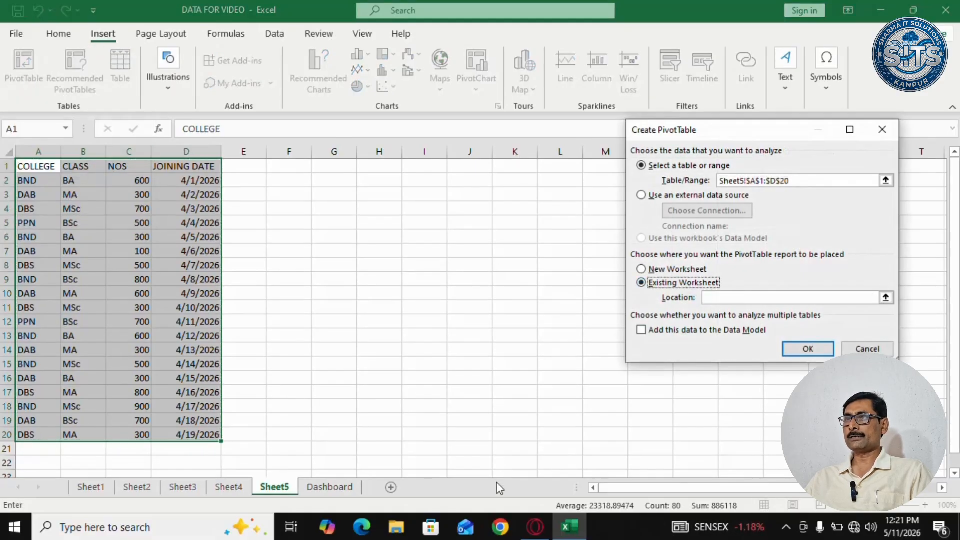
{"action": "left_click", "coordinate": [345, 492]}
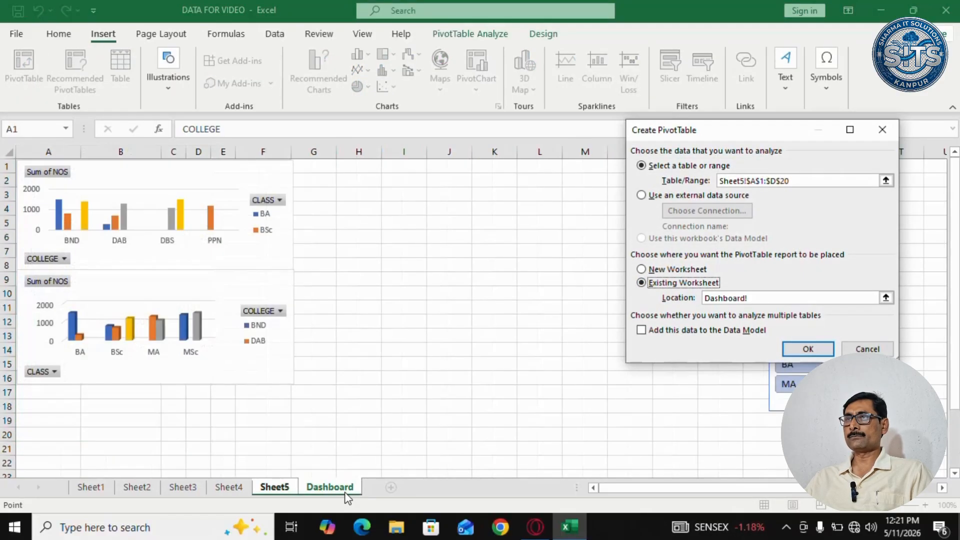
{"action": "left_click", "coordinate": [328, 170]}
{"action": "left_click", "coordinate": [813, 349]}
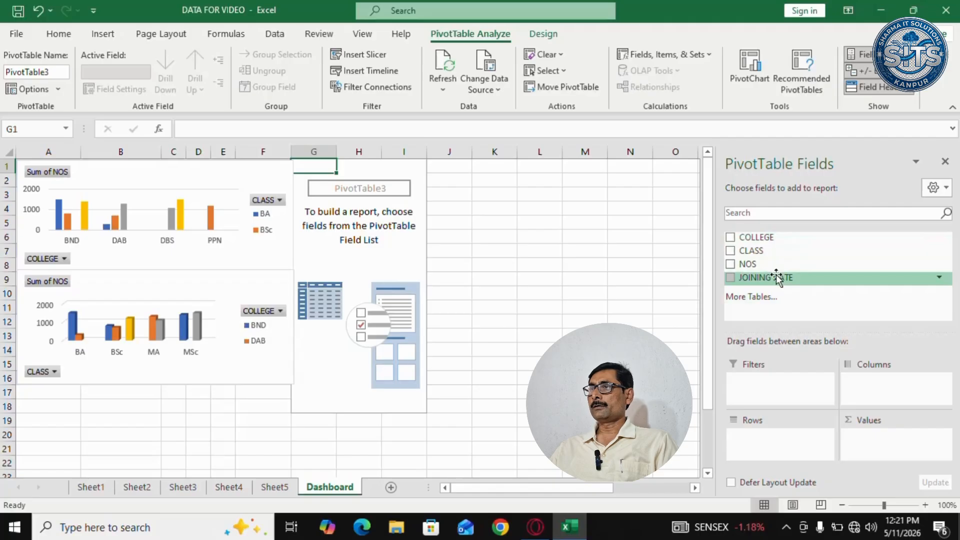
Step: Set up the new PivotTable with JOINING DATE as rows, COLLEGE as columns and the sum of NOS as values
{"action": "left_click_drag", "start_coordinate": [776, 278], "coordinate": [751, 441]}
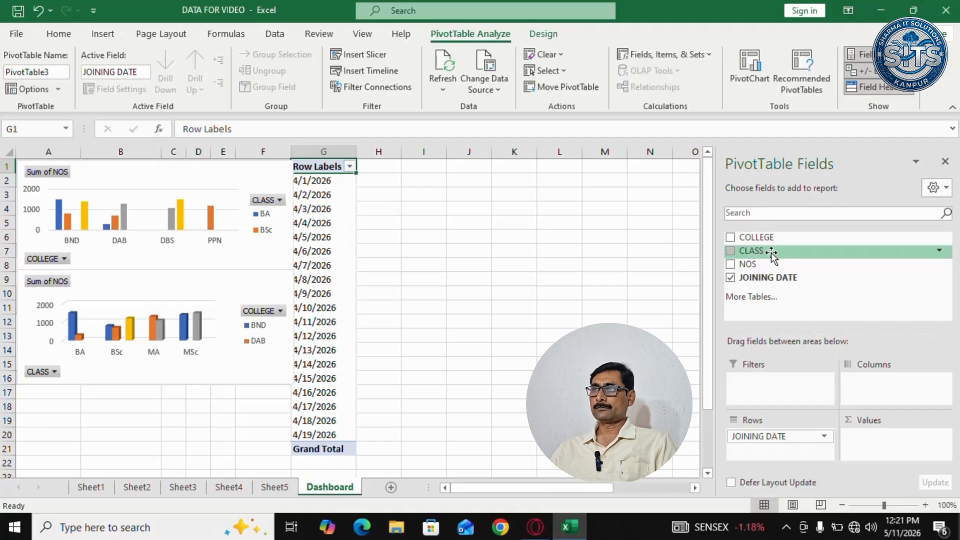
{"action": "mouse_move", "coordinate": [771, 239]}
{"action": "left_mouse_down"}
{"action": "mouse_move", "coordinate": [868, 337]}
{"action": "mouse_move", "coordinate": [881, 388]}
{"action": "left_mouse_up"}
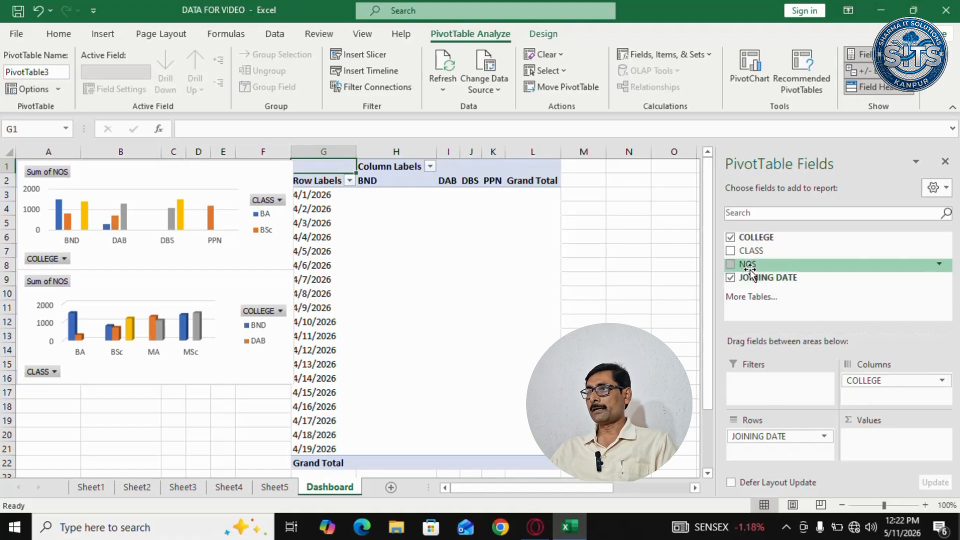
{"action": "left_click_drag", "start_coordinate": [750, 270], "coordinate": [902, 442]}
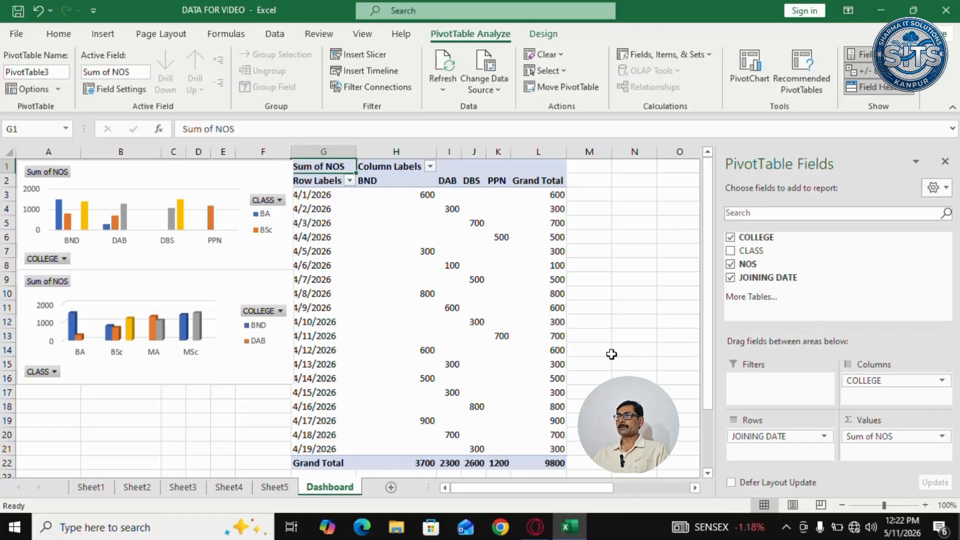
Step: Try font sizes between 8 and 12 on the whole JOINING DATE PivotTable and return it to size 11
{"action": "left_click_drag", "start_coordinate": [321, 169], "coordinate": [535, 461]}
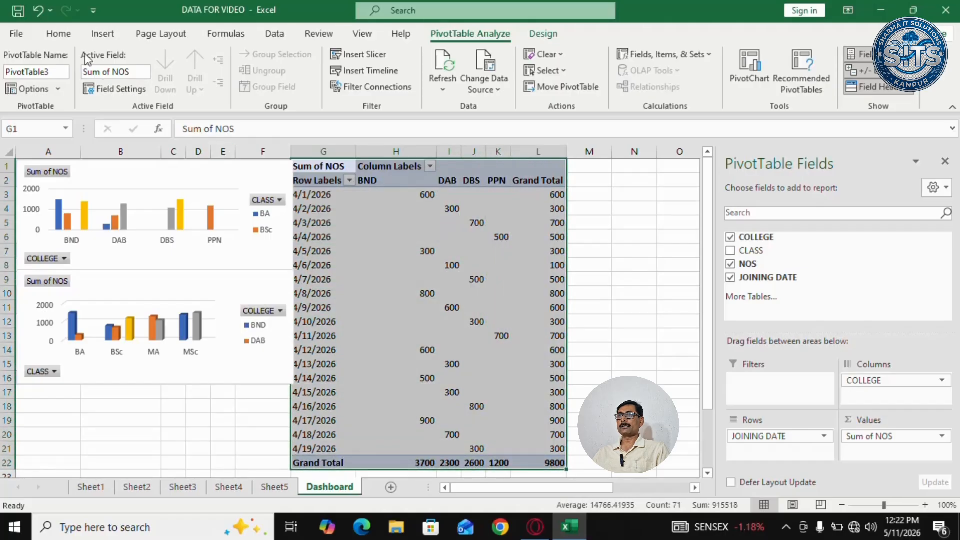
{"action": "left_click", "coordinate": [69, 39]}
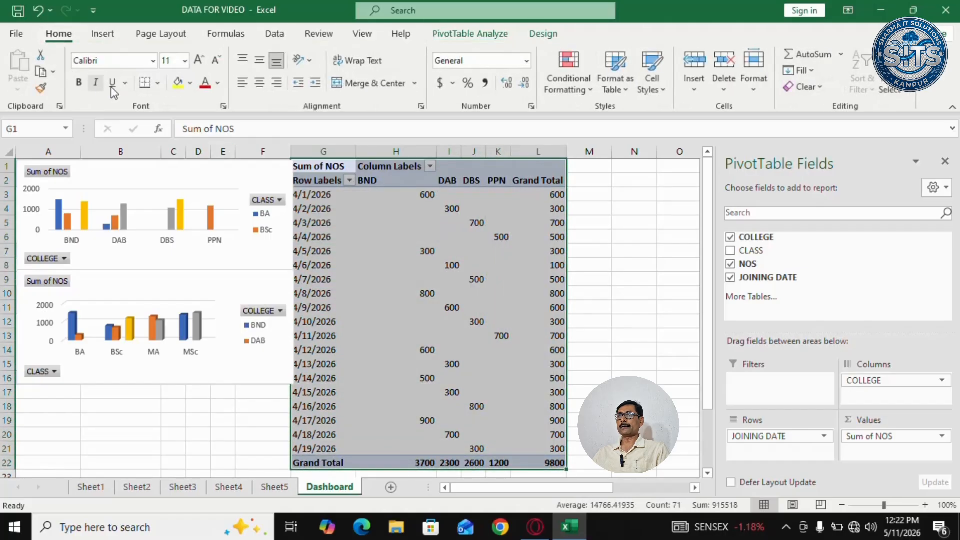
{"action": "left_click", "coordinate": [216, 61]}
{"action": "left_click", "coordinate": [216, 61]}
{"action": "left_click", "coordinate": [216, 61]}
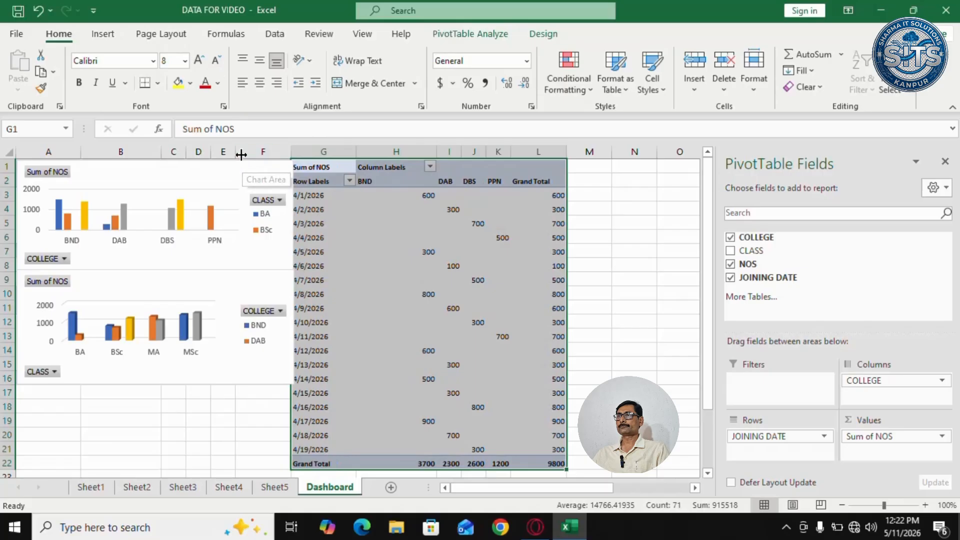
{"action": "left_click", "coordinate": [198, 61]}
{"action": "left_click", "coordinate": [199, 61]}
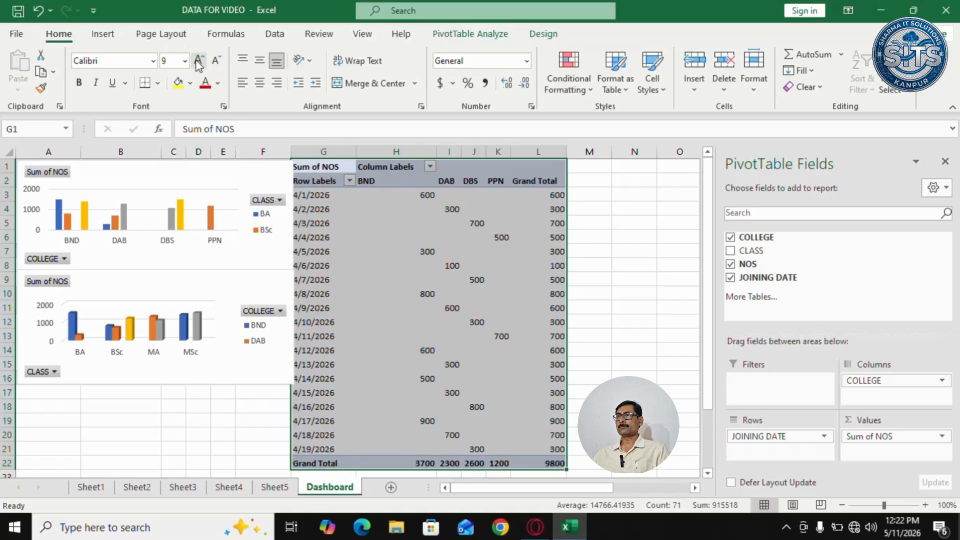
{"action": "left_click", "coordinate": [198, 60]}
{"action": "left_click", "coordinate": [199, 60]}
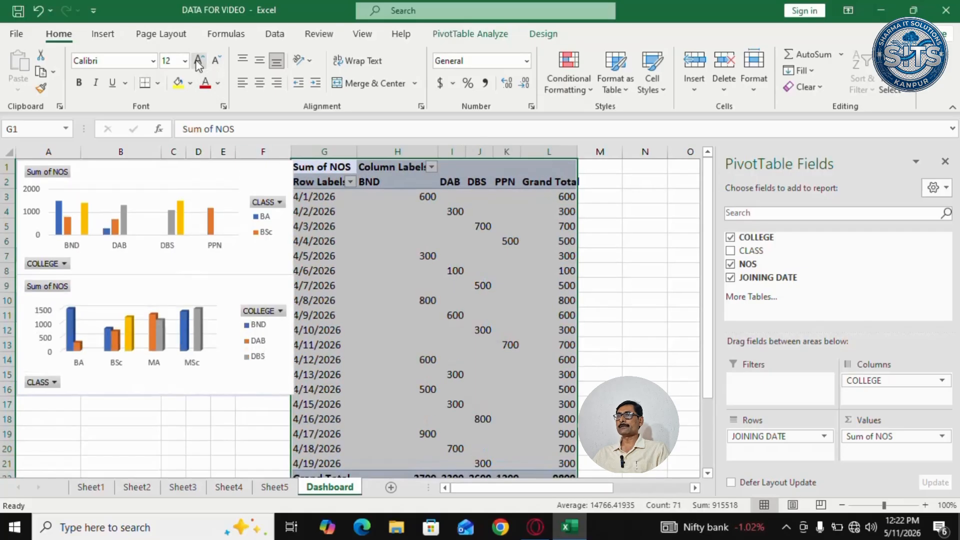
{"action": "left_click", "coordinate": [216, 61]}
{"action": "left_click", "coordinate": [216, 61]}
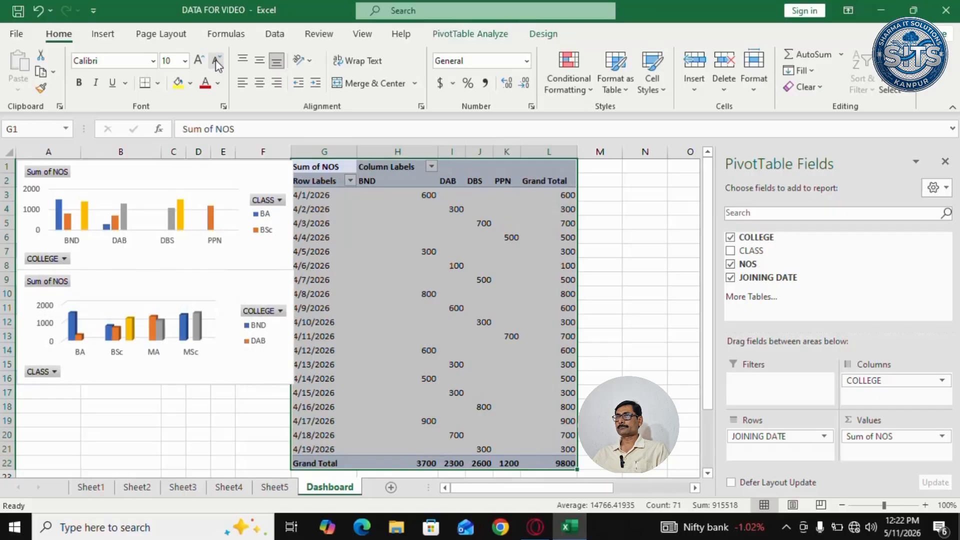
{"action": "left_click", "coordinate": [453, 294]}
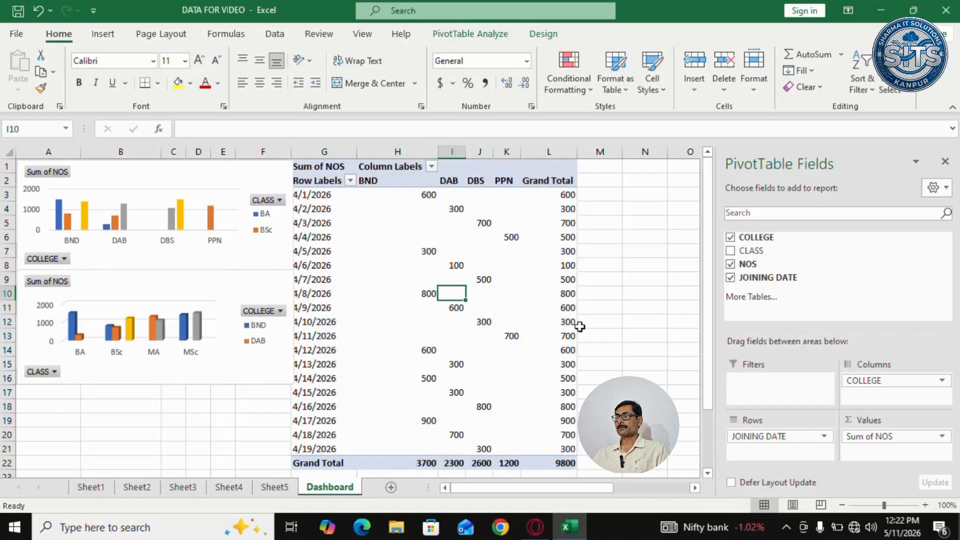
Step: Insert a JOINING DATE timeline for the new PivotTable
{"action": "left_click", "coordinate": [404, 304]}
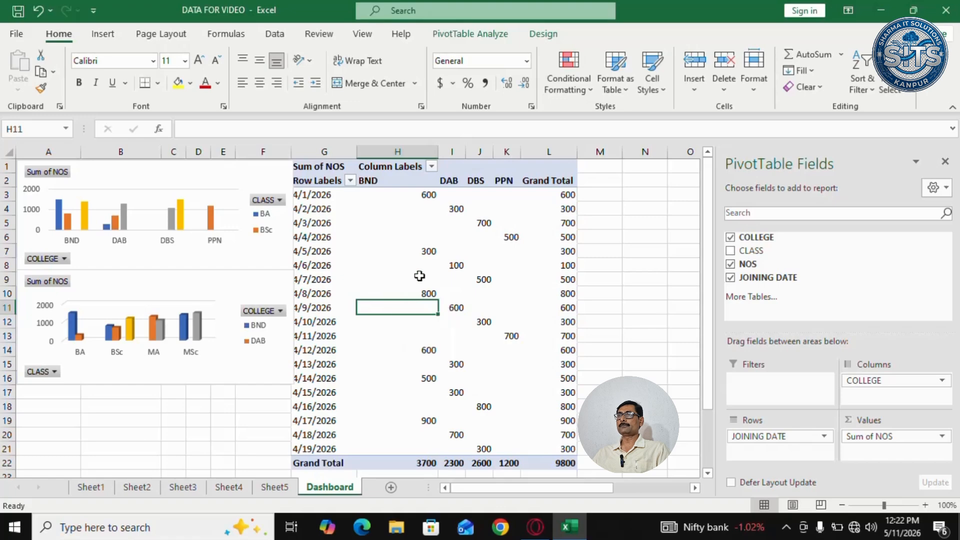
{"action": "left_click", "coordinate": [103, 34]}
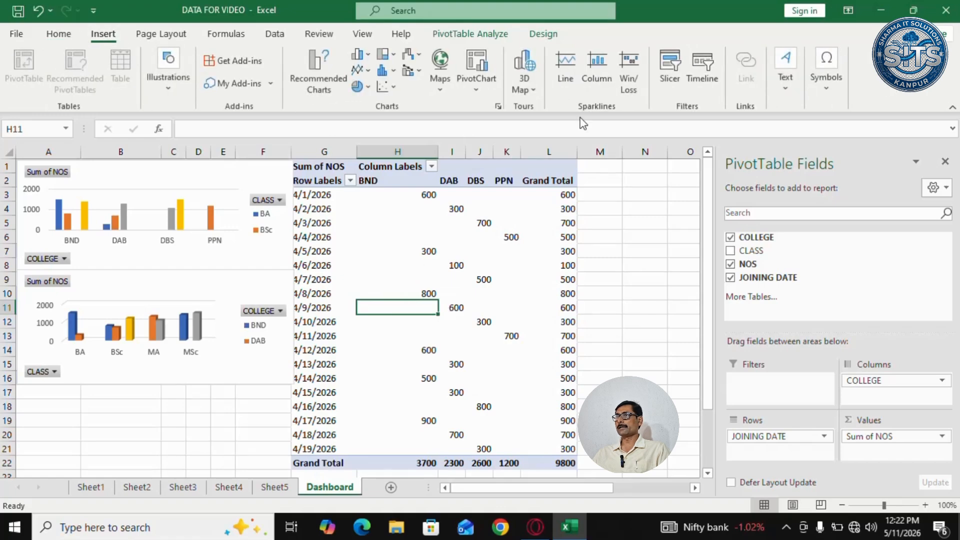
{"action": "left_click", "coordinate": [700, 82]}
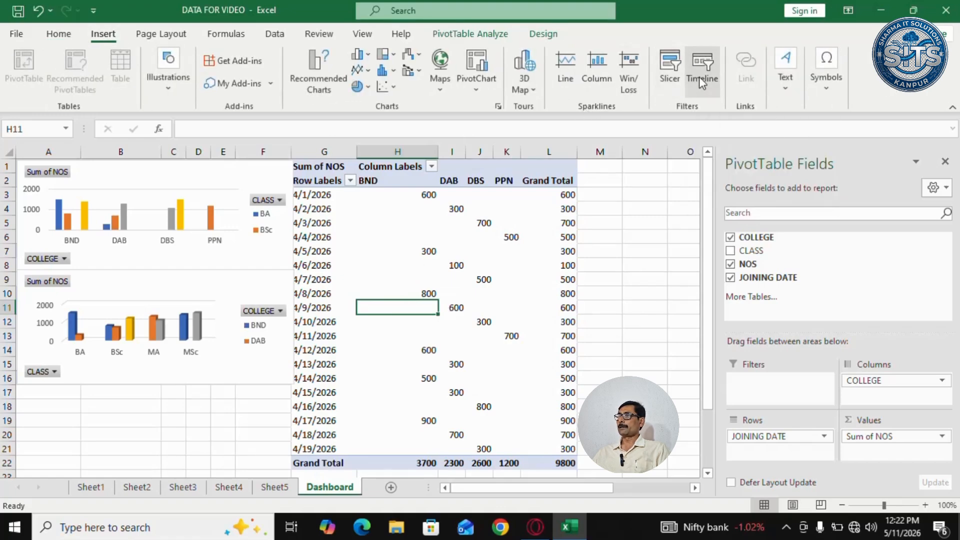
{"action": "left_click_drag", "start_coordinate": [743, 175], "coordinate": [543, 196]}
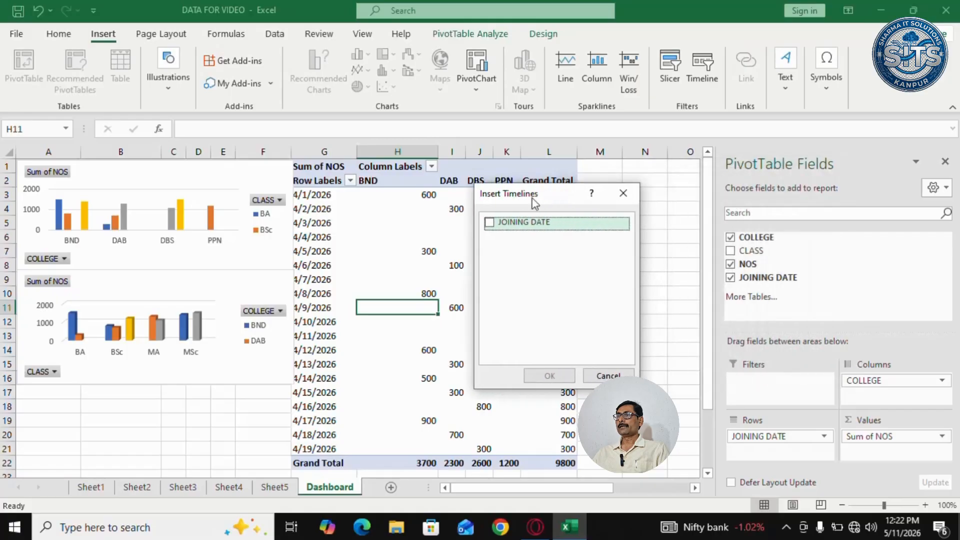
{"action": "left_click", "coordinate": [491, 224]}
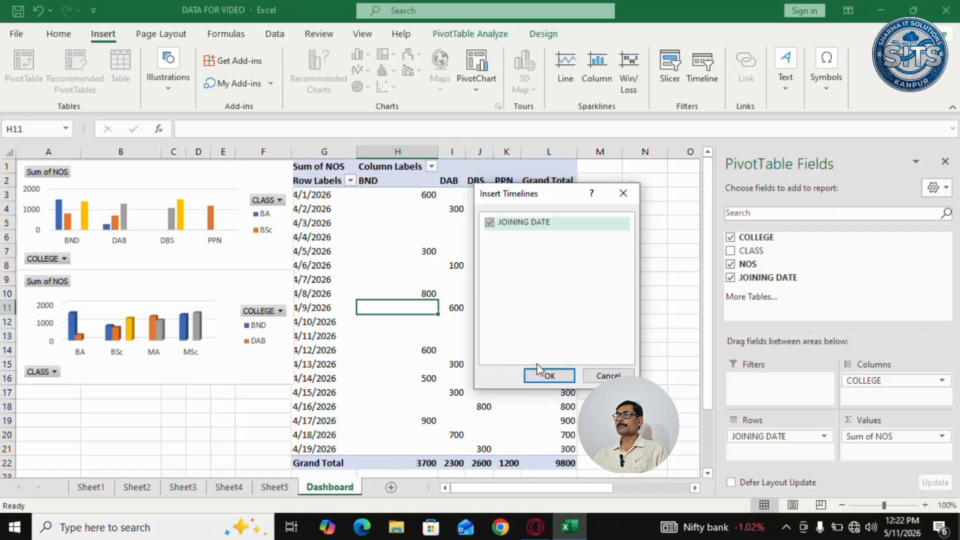
{"action": "left_click", "coordinate": [543, 379]}
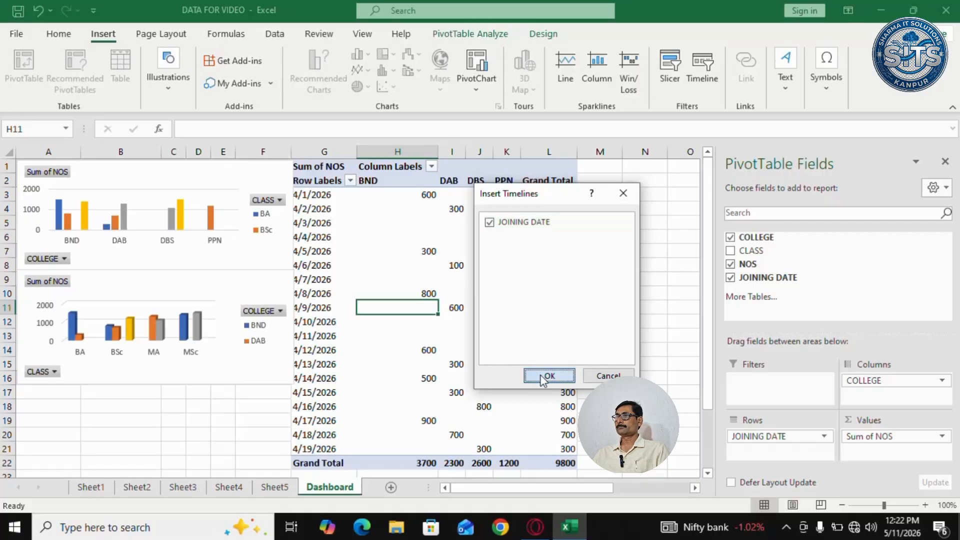
{"action": "left_click", "coordinate": [544, 379]}
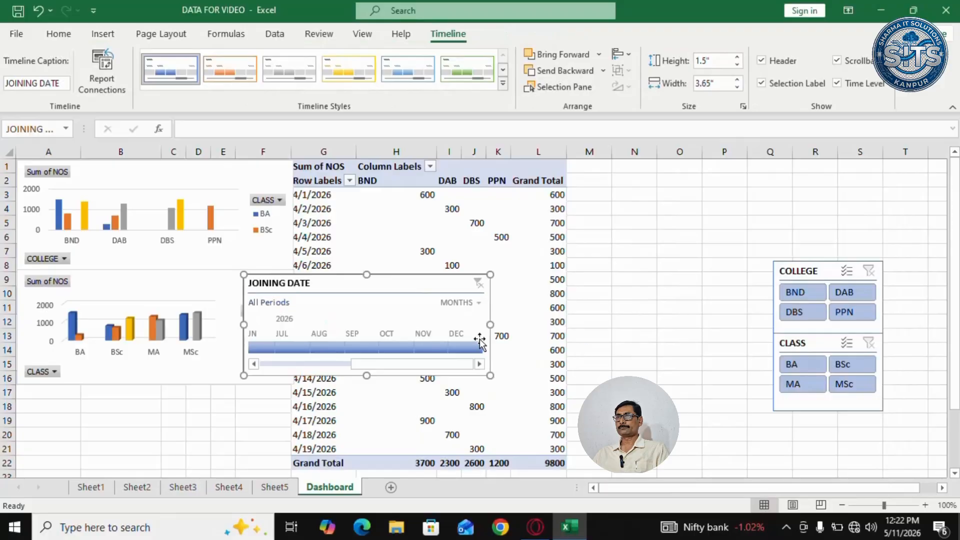
Step: Place the JOINING DATE timeline at row 1 beside the first chart and widen it to 8.67", reaching the slicers' outer edge
{"action": "left_click_drag", "start_coordinate": [409, 271], "coordinate": [445, 159]}
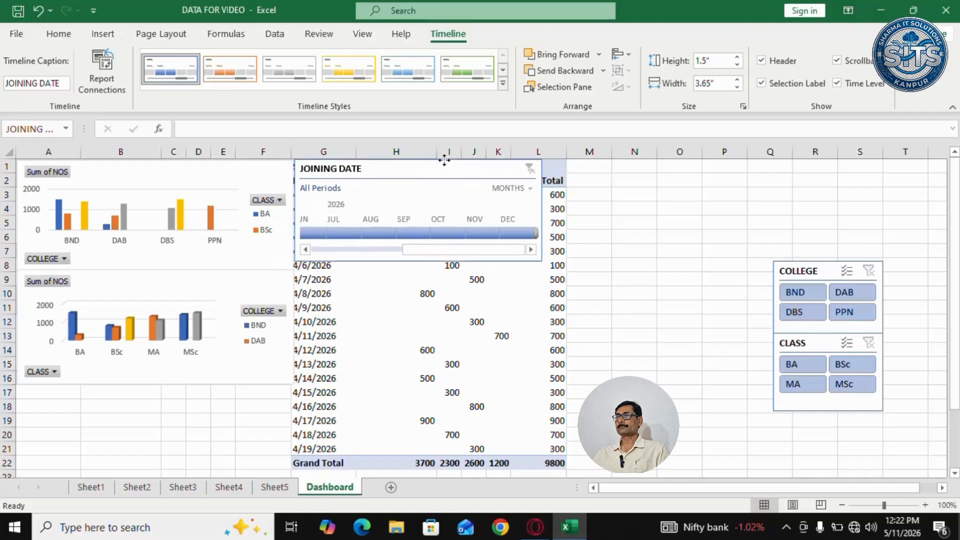
{"action": "left_click", "coordinate": [550, 208]}
{"action": "left_click_drag", "start_coordinate": [533, 217], "coordinate": [881, 215]}
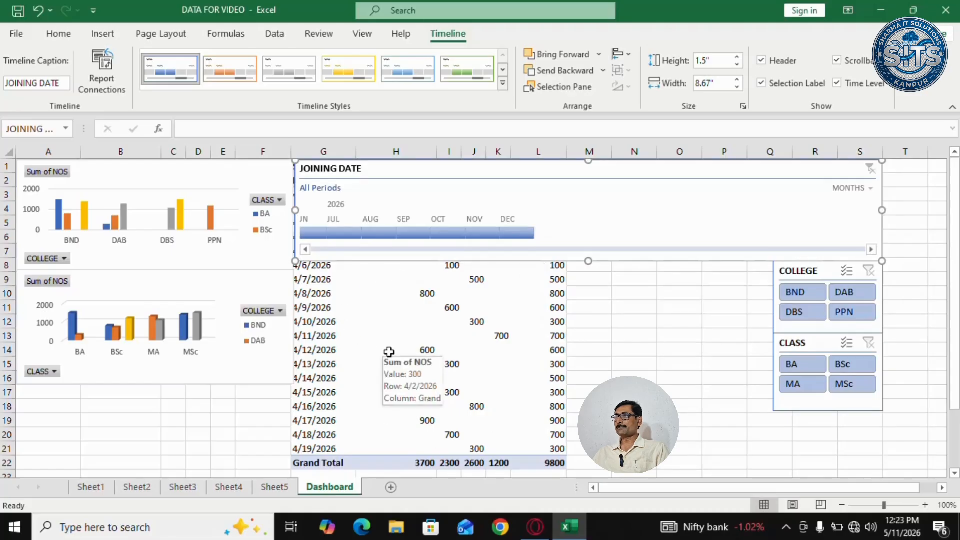
Step: Insert a 2-D stacked line chart based on the JOINING DATE PivotTable
{"action": "left_click", "coordinate": [390, 337]}
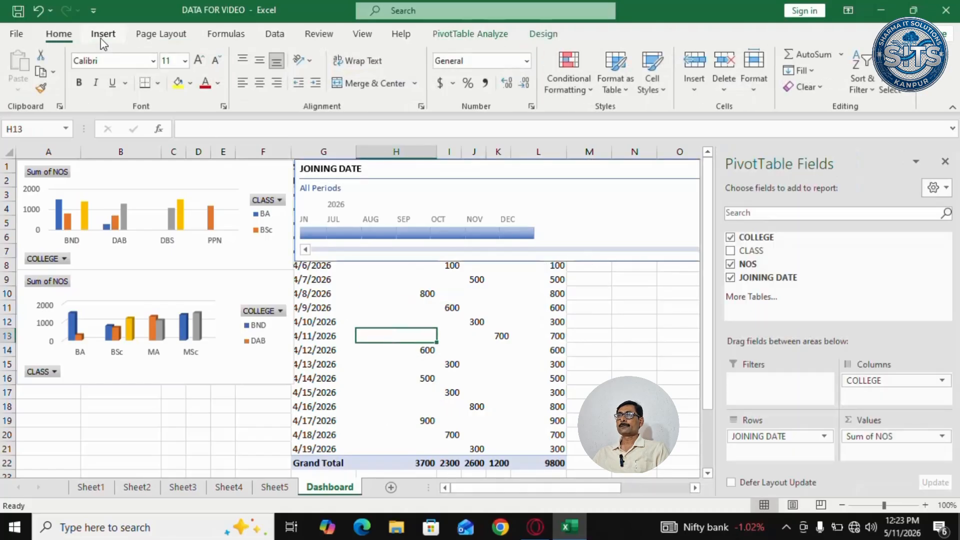
{"action": "left_click", "coordinate": [103, 35]}
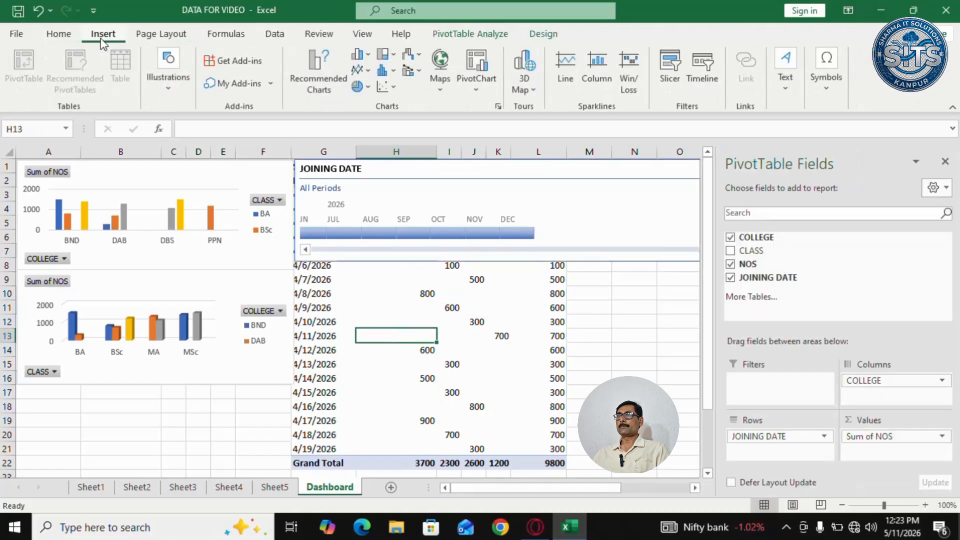
{"action": "left_click", "coordinate": [368, 73]}
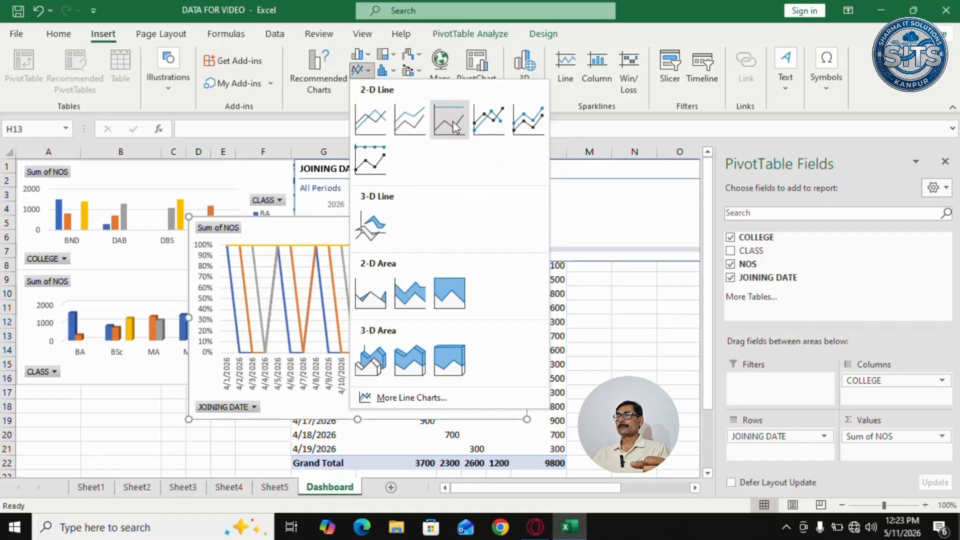
{"action": "left_click", "coordinate": [420, 123]}
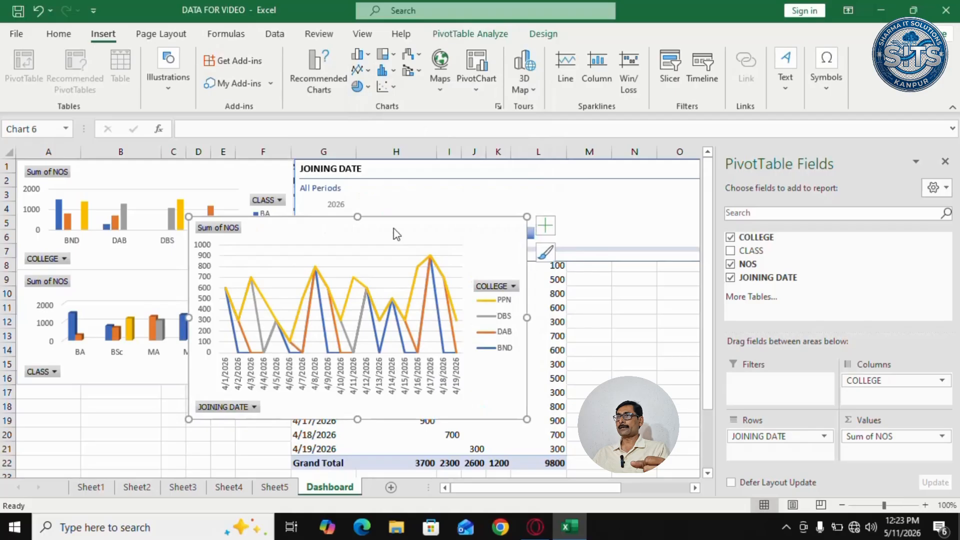
Step: Place the line chart directly below the JOINING DATE timeline, beside the column charts, and stretch it to about 3.03" high
{"action": "left_click", "coordinate": [392, 214]}
{"action": "left_click_drag", "start_coordinate": [397, 223], "coordinate": [504, 266]}
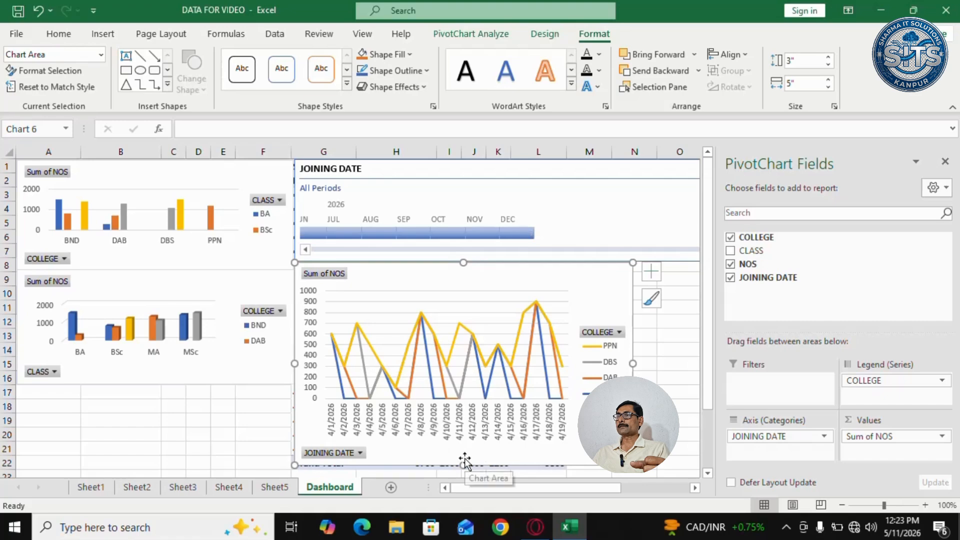
{"action": "scroll", "coordinate": [464, 468], "scroll_direction": "down", "scroll_amount": 1}
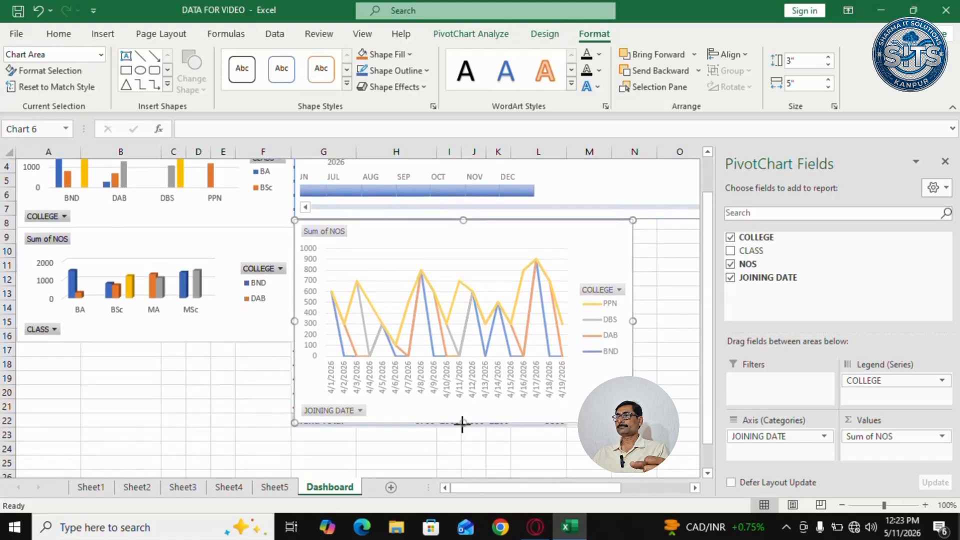
{"action": "left_click_drag", "start_coordinate": [462, 424], "coordinate": [463, 426]}
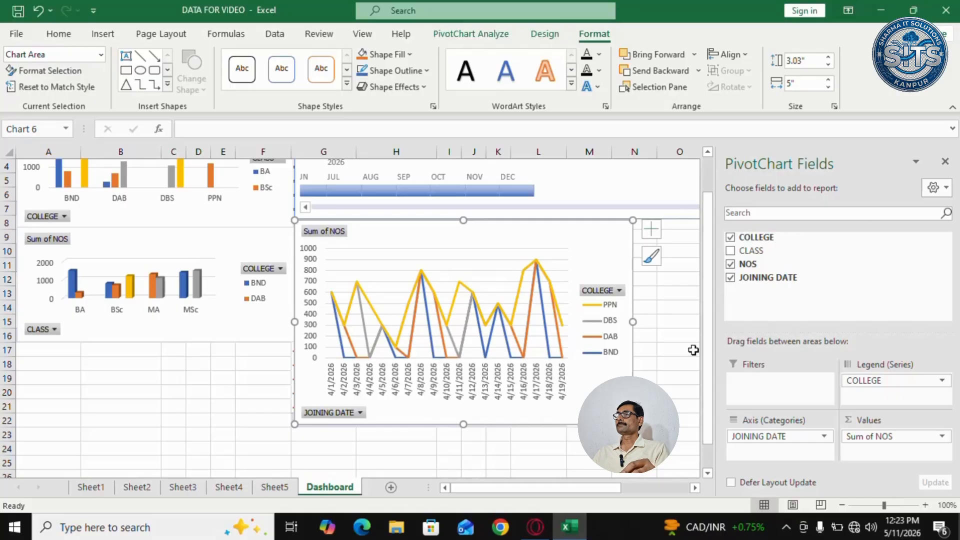
Step: Widen the line chart until it meets the near edge of the COLLEGE and CLASS slicers
{"action": "left_click", "coordinate": [676, 357]}
{"action": "left_click", "coordinate": [607, 352]}
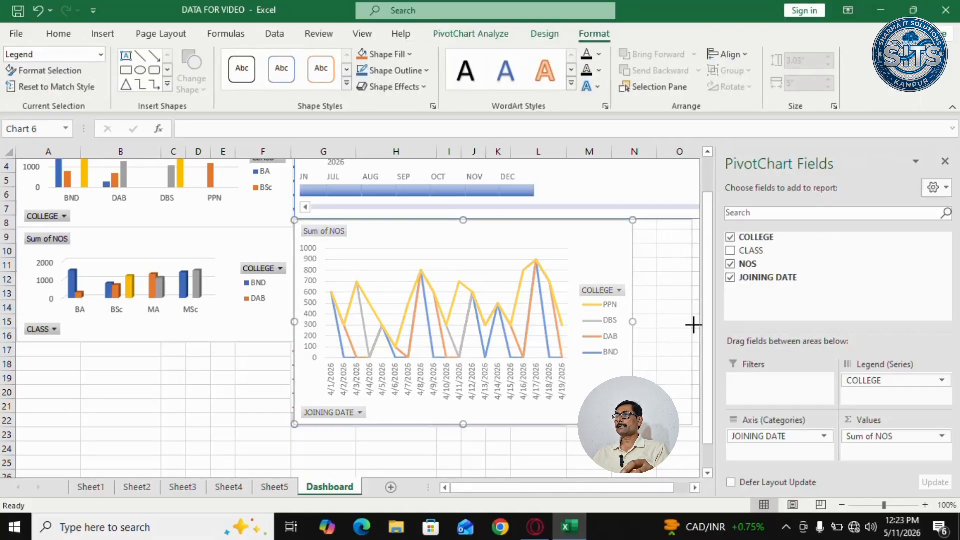
{"action": "scroll", "coordinate": [692, 326], "scroll_direction": "right", "scroll_amount": 3}
{"action": "left_click_drag", "start_coordinate": [616, 316], "coordinate": [498, 320]}
{"action": "left_click", "coordinate": [570, 420]}
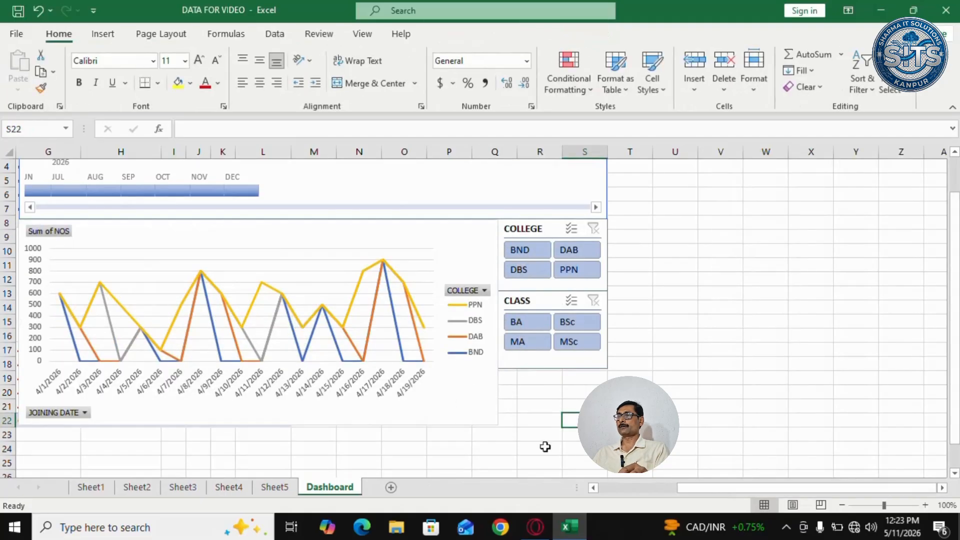
{"action": "left_click_drag", "start_coordinate": [714, 489], "coordinate": [625, 490]}
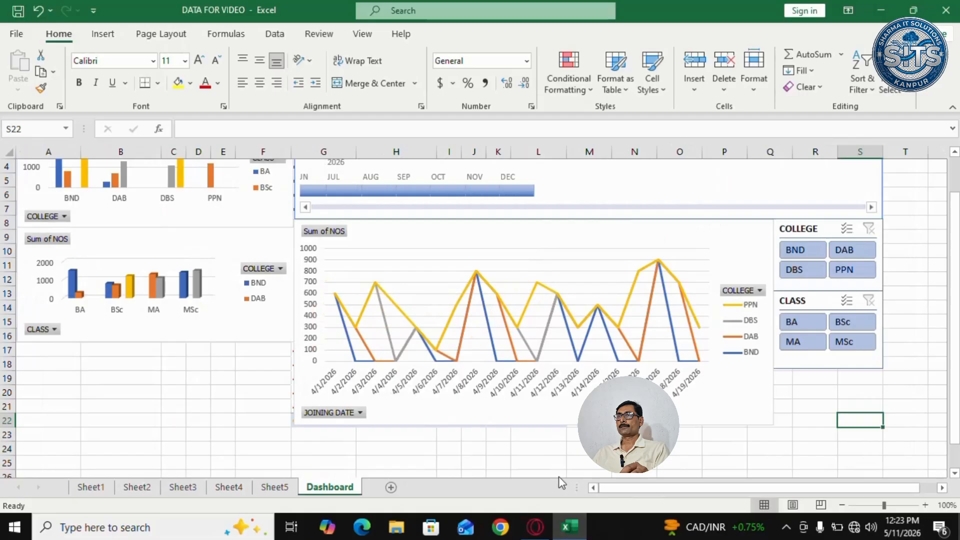
Step: Enlarge the two column charts vertically so that together they fill rows 1 to 22, level with the line chart's lower edge
{"action": "left_click", "coordinate": [195, 331]}
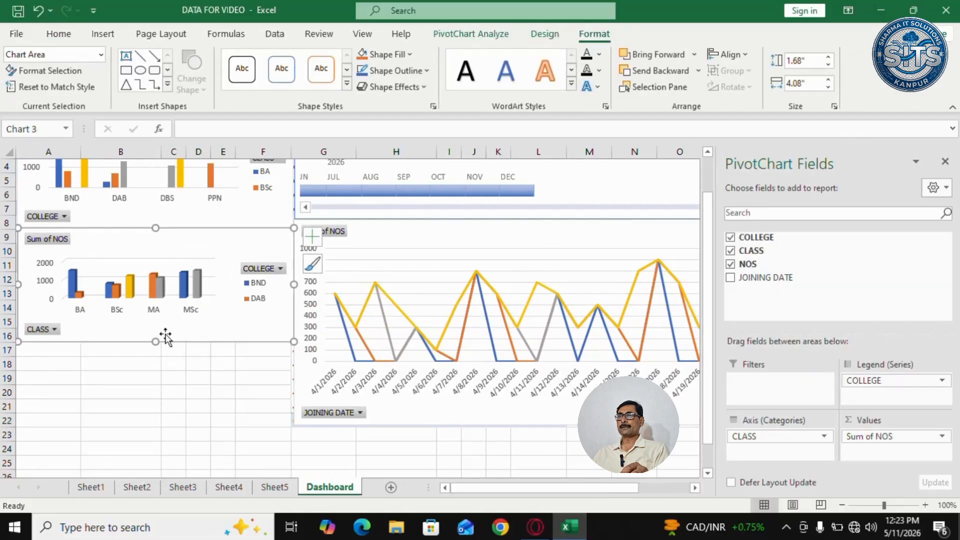
{"action": "left_click_drag", "start_coordinate": [165, 335], "coordinate": [150, 423]}
{"action": "left_click", "coordinate": [182, 217]}
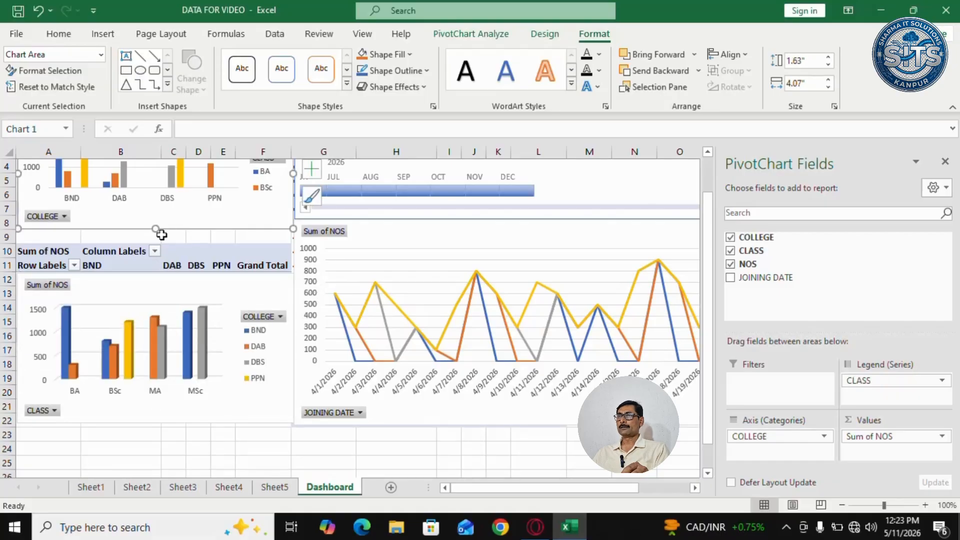
{"action": "left_click_drag", "start_coordinate": [157, 229], "coordinate": [156, 273]}
{"action": "left_click", "coordinate": [191, 448]}
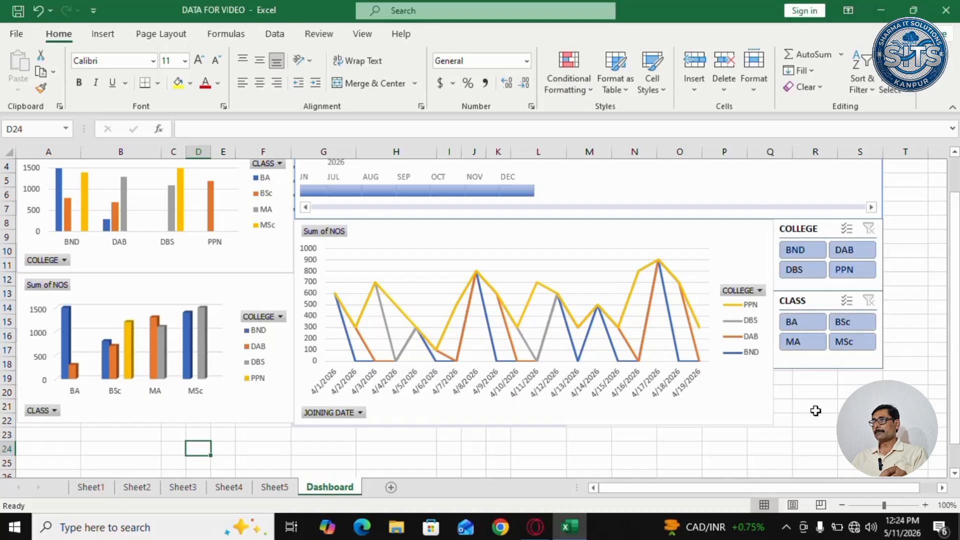
{"action": "left_click", "coordinate": [811, 388]}
{"action": "left_click", "coordinate": [812, 407]}
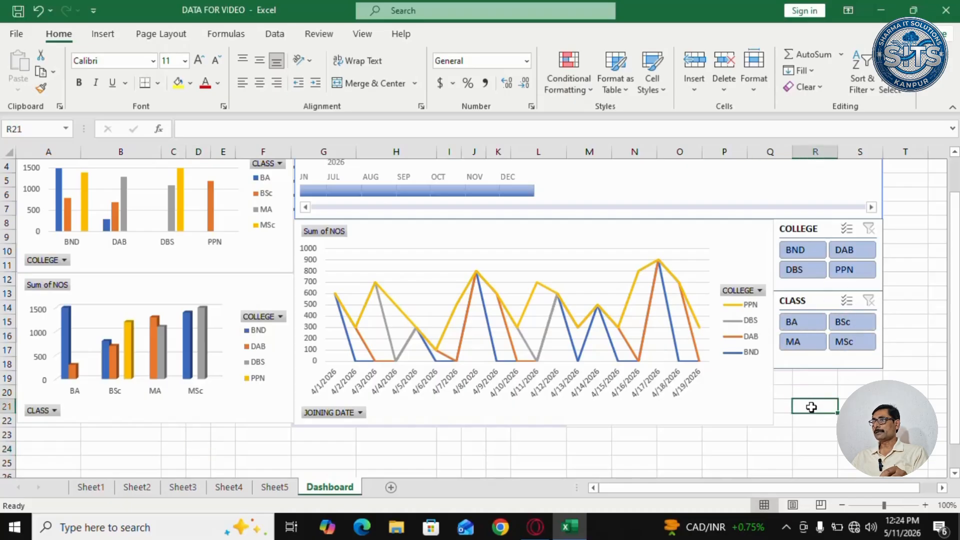
{"action": "left_click", "coordinate": [812, 392]}
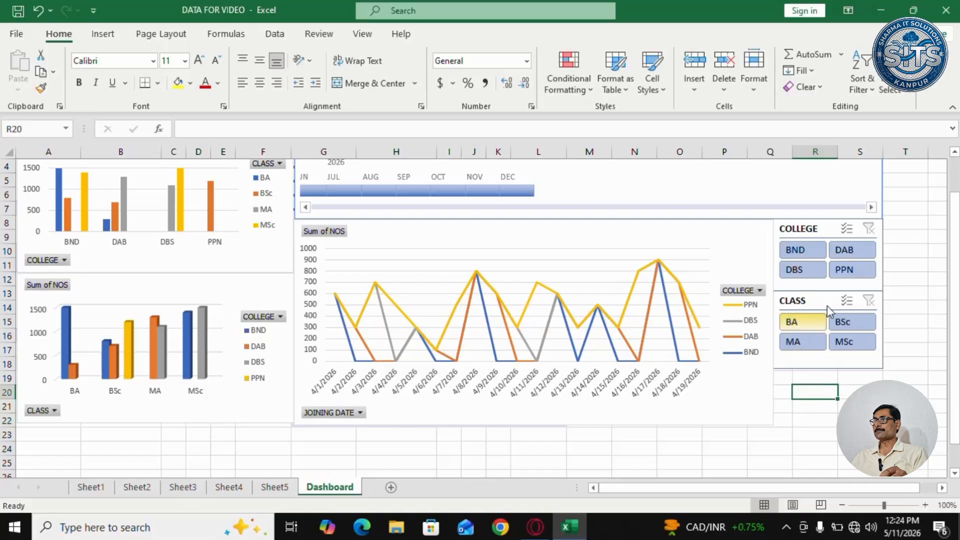
Step: Set the button height of the COLLEGE slicer to 0.4"
{"action": "left_click", "coordinate": [829, 290]}
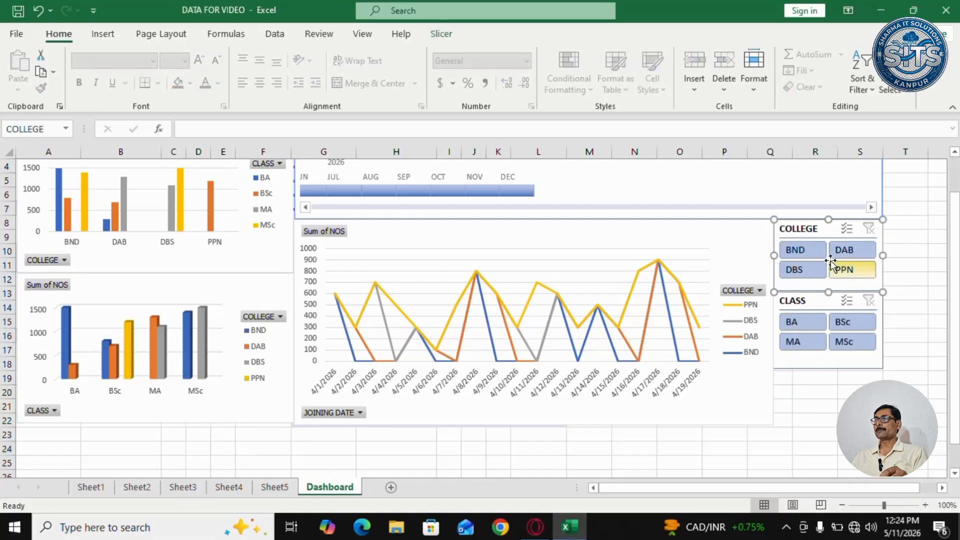
{"action": "left_click", "coordinate": [441, 34]}
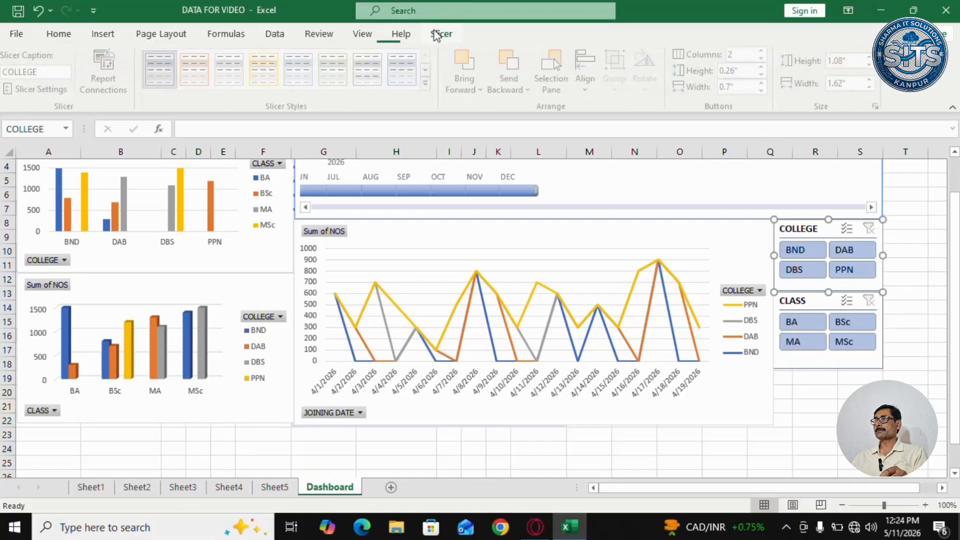
{"action": "left_click", "coordinate": [765, 67]}
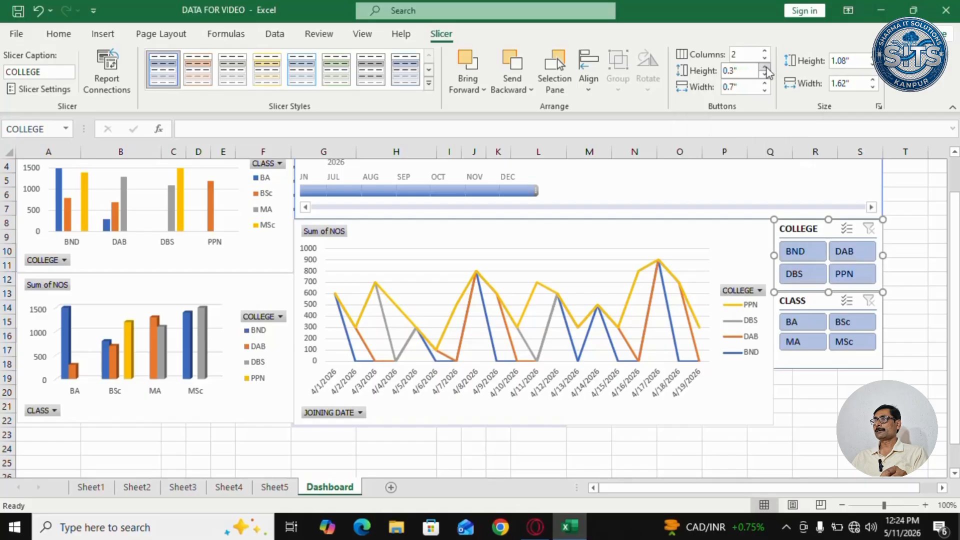
{"action": "left_click", "coordinate": [766, 68]}
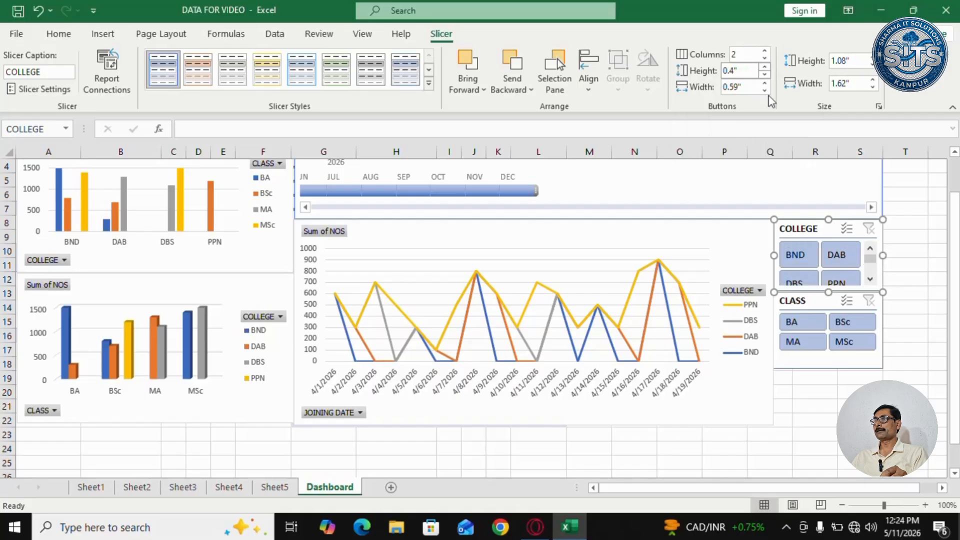
Step: Move the CLASS slicer lower and extend the COLLEGE slicer to about 1.3" high so all its buttons fit
{"action": "left_click", "coordinate": [829, 304]}
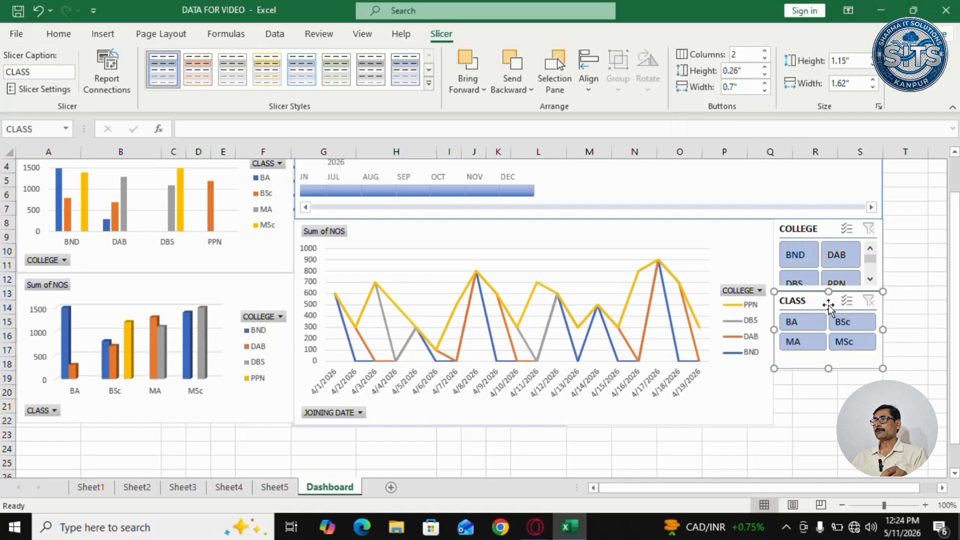
{"action": "left_click_drag", "start_coordinate": [810, 296], "coordinate": [810, 332]}
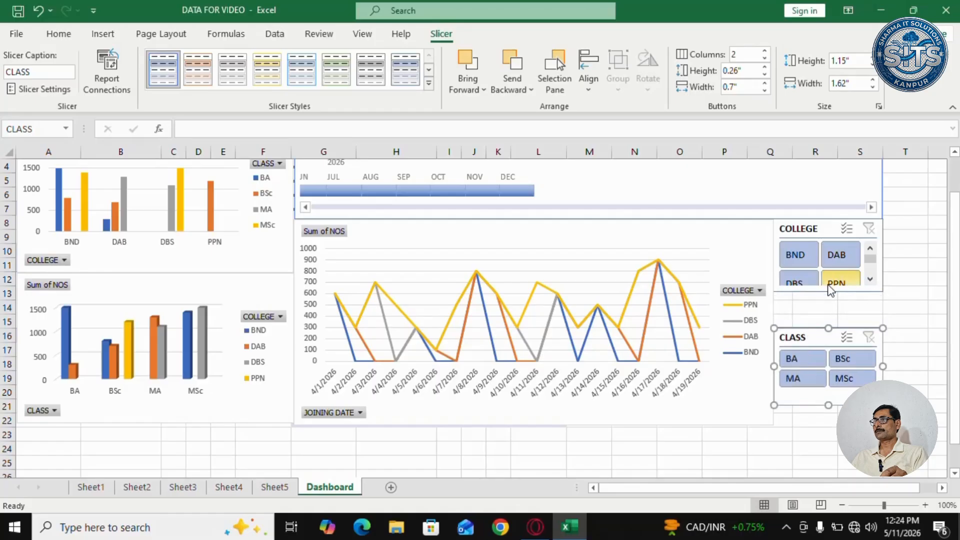
{"action": "left_click", "coordinate": [828, 293]}
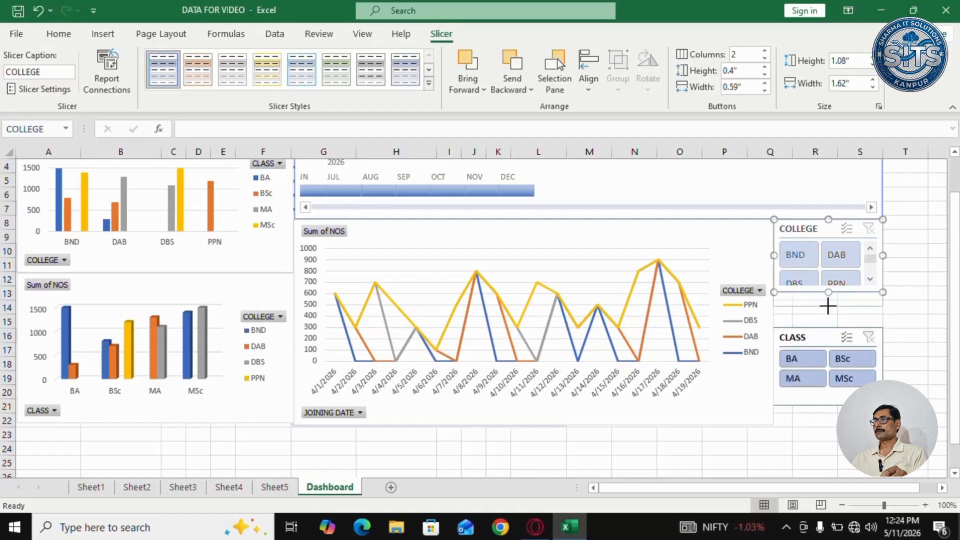
{"action": "left_click_drag", "start_coordinate": [828, 311], "coordinate": [828, 306]}
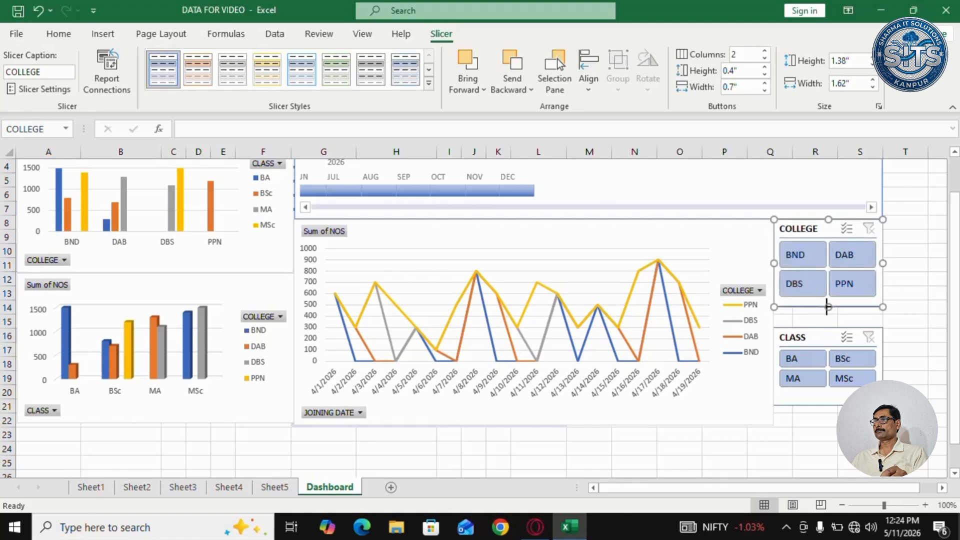
Step: Set the button height of the CLASS slicer to 0.4"
{"action": "left_click", "coordinate": [822, 340]}
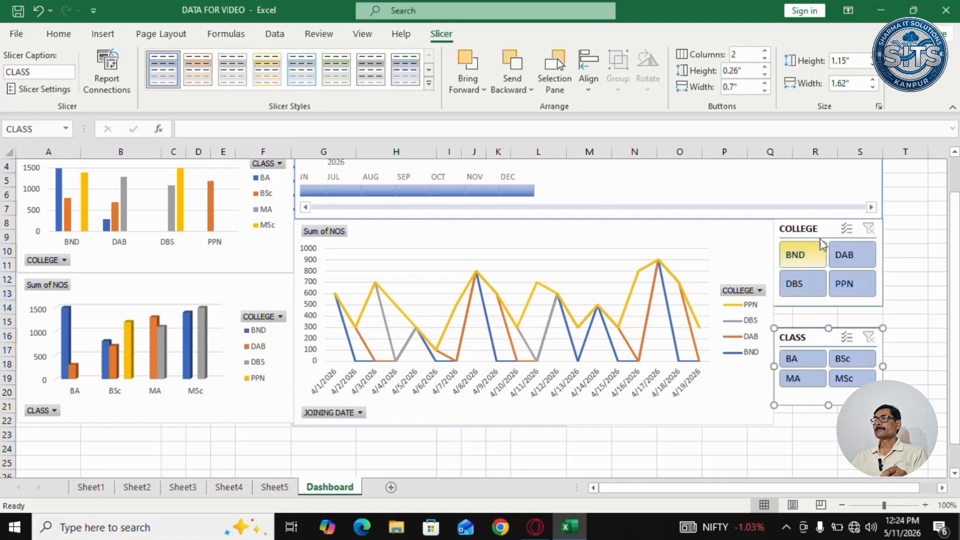
{"action": "left_click", "coordinate": [764, 68]}
{"action": "left_click", "coordinate": [764, 68]}
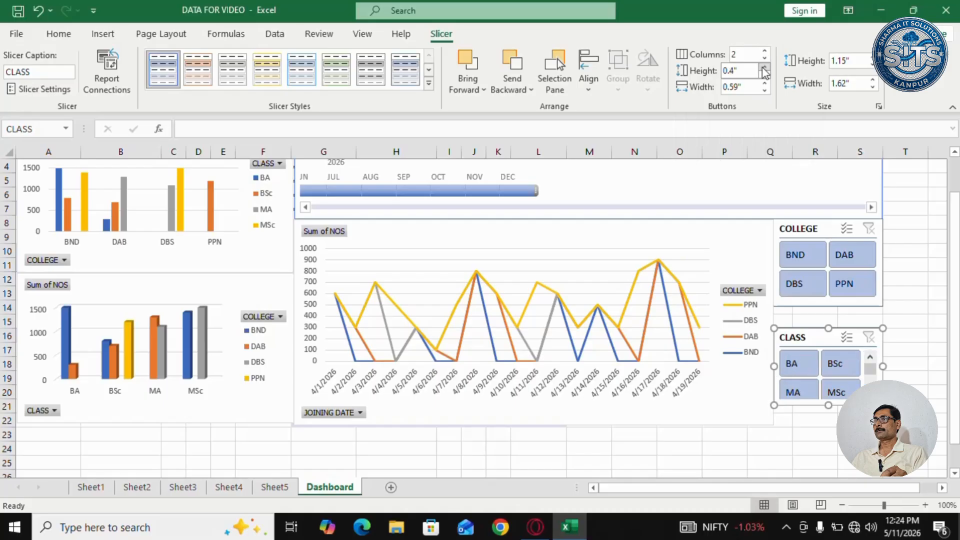
Step: Resize the CLASS slicer to about 1.5" high, ending level with the line chart's lower edge, and set its button height to 0.5"
{"action": "left_click_drag", "start_coordinate": [802, 314], "coordinate": [800, 306]}
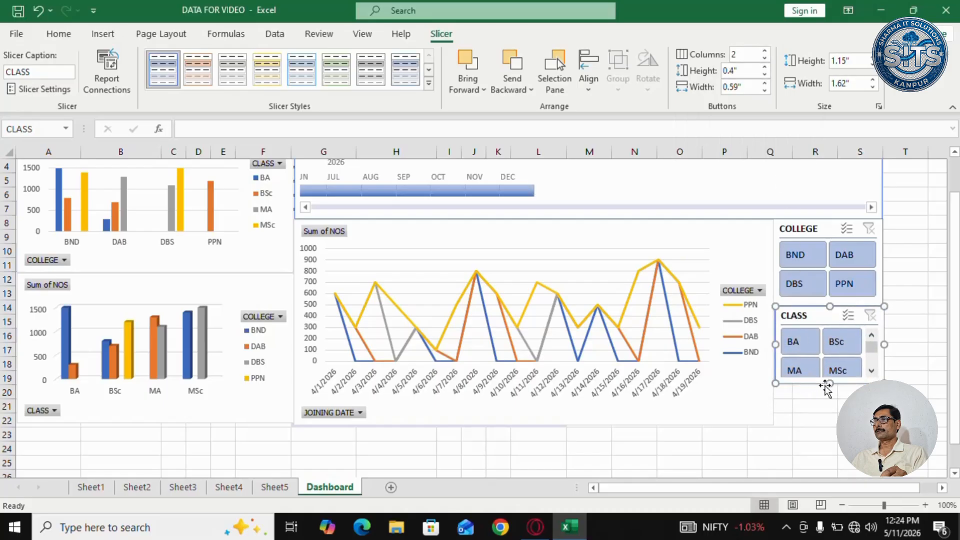
{"action": "left_click_drag", "start_coordinate": [831, 387], "coordinate": [826, 426]}
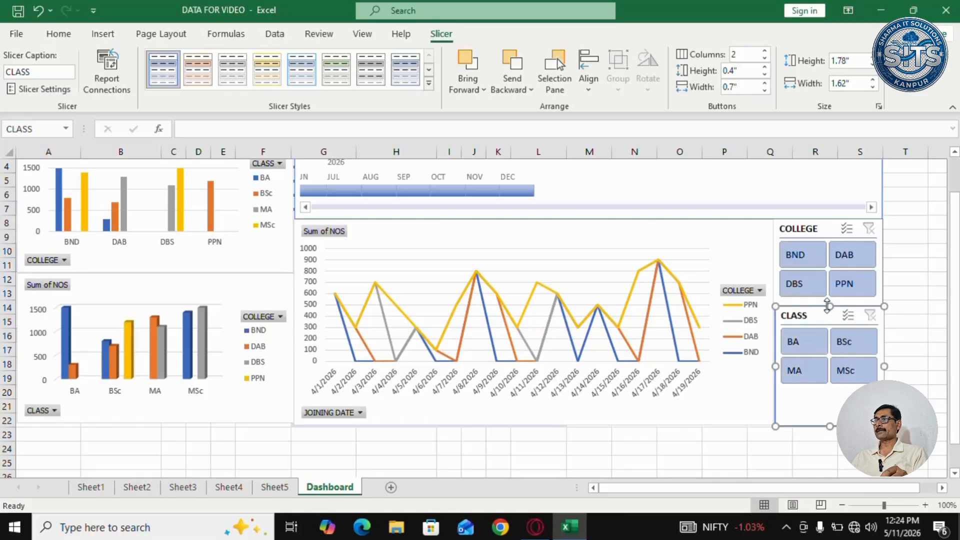
{"action": "left_click_drag", "start_coordinate": [828, 306], "coordinate": [827, 326]}
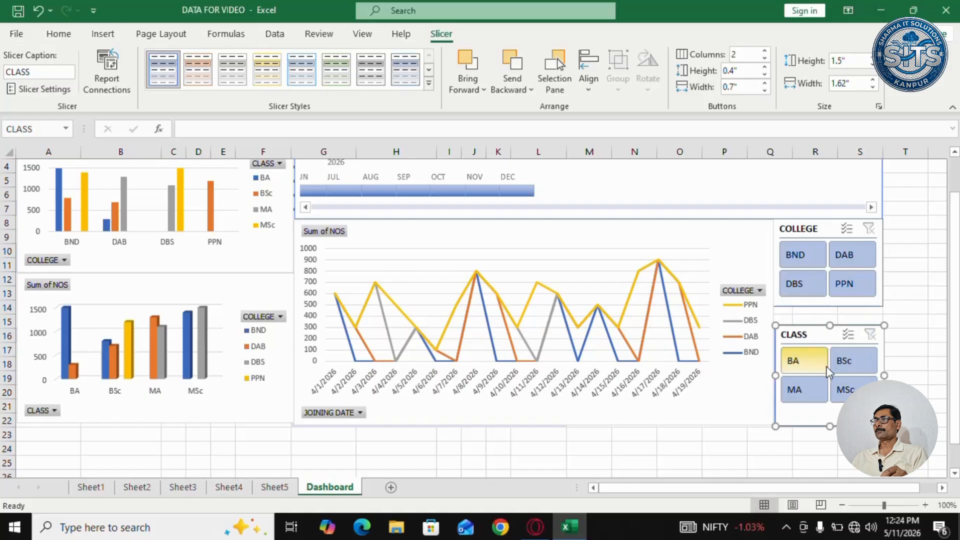
{"action": "left_click", "coordinate": [766, 68]}
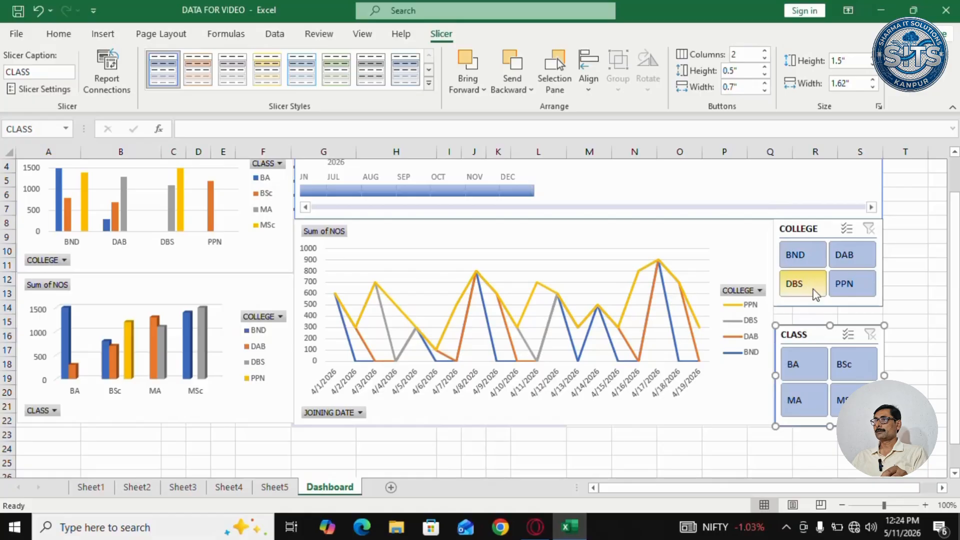
Step: Set the COLLEGE slicer's button height to 0.5" and stretch the slicer to about 1.51" high, closing the gap above the CLASS slicer
{"action": "left_click", "coordinate": [806, 306]}
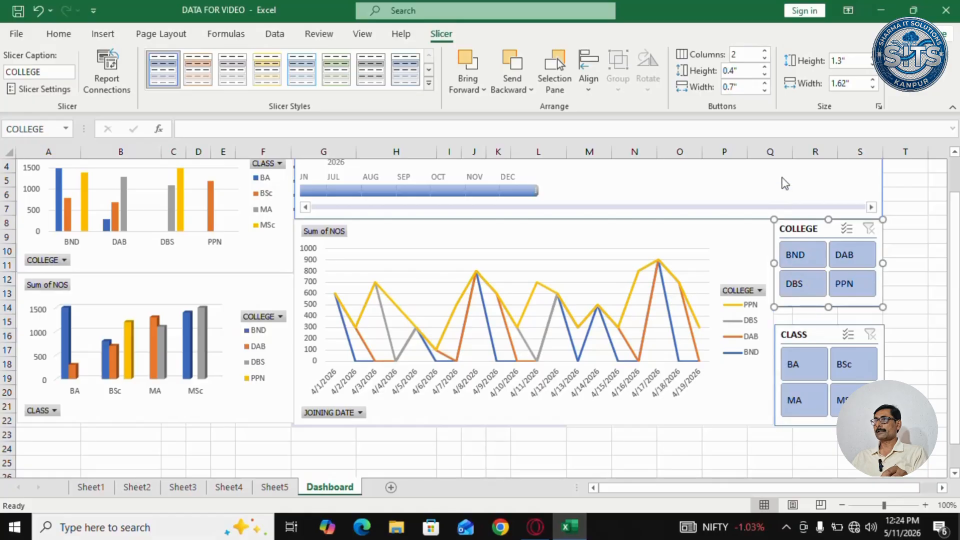
{"action": "left_click", "coordinate": [766, 66]}
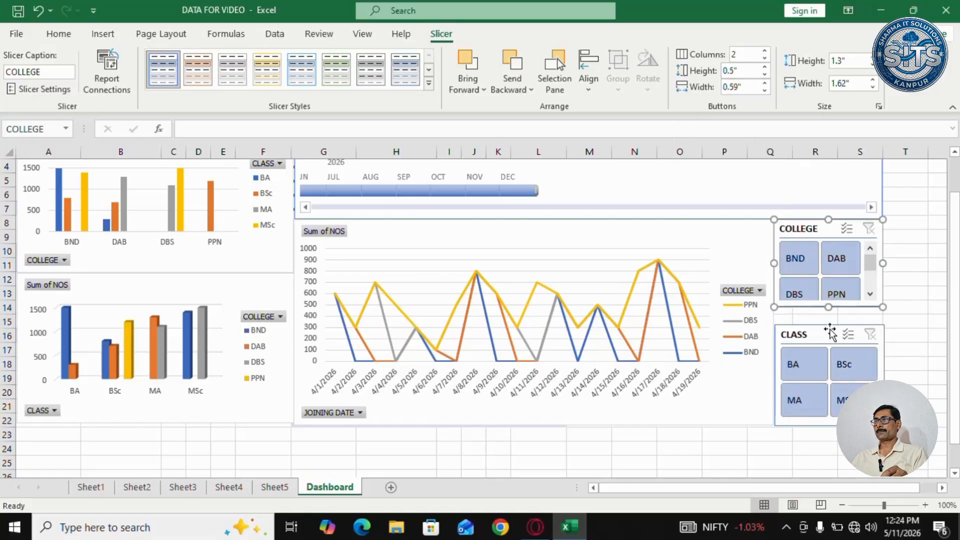
{"action": "left_click_drag", "start_coordinate": [828, 315], "coordinate": [828, 320]}
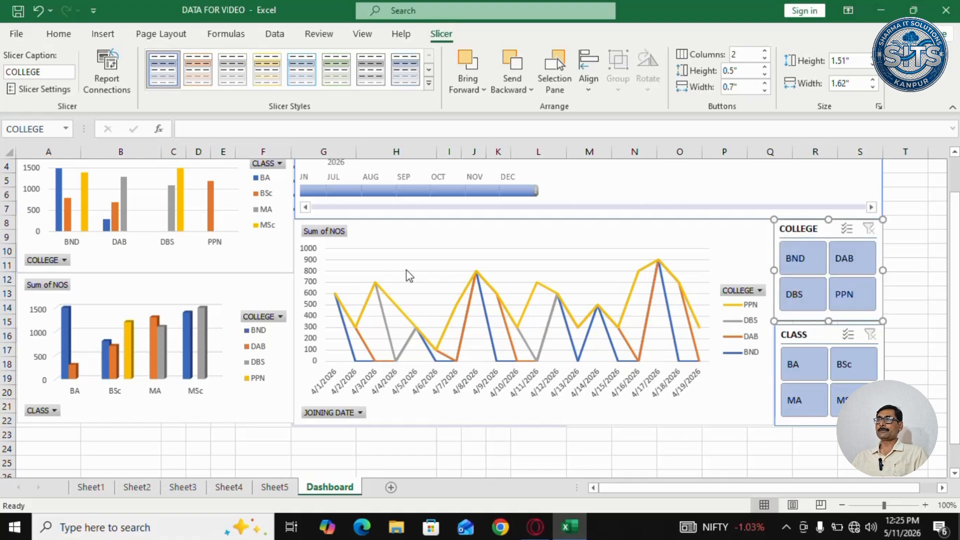
Step: Check the JOINING DATE timeline's available time levels and the joining dates in the source data on Sheet5
{"action": "left_click_drag", "start_coordinate": [957, 221], "coordinate": [956, 181]}
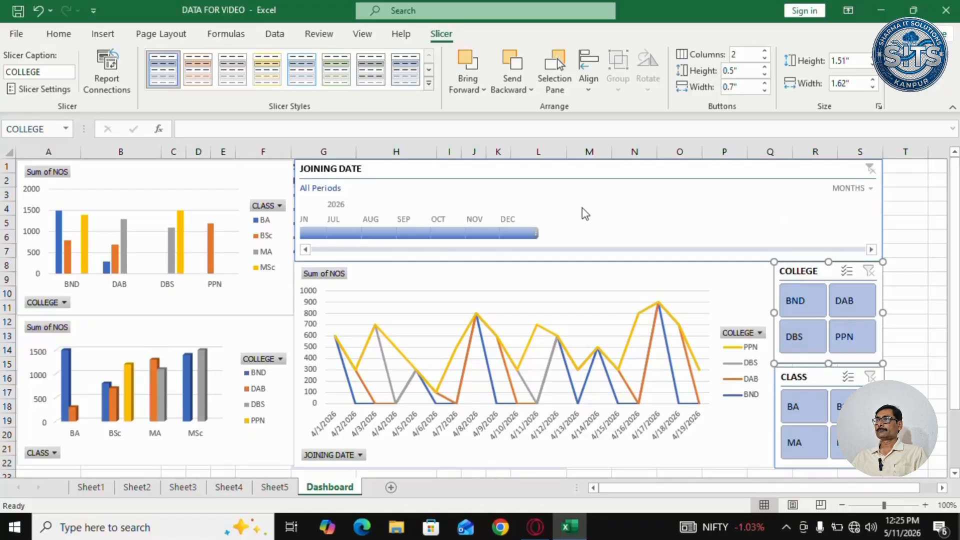
{"action": "left_click", "coordinate": [870, 188]}
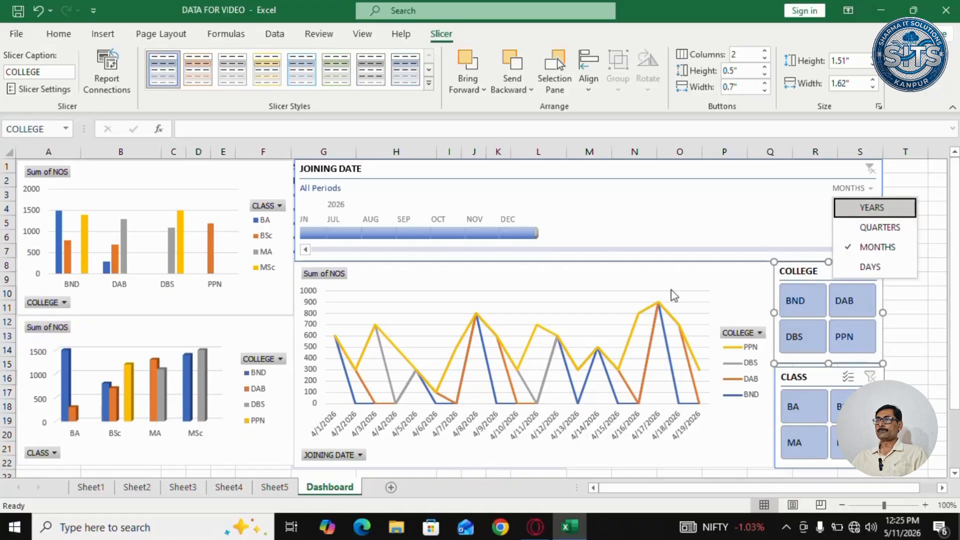
{"action": "left_click", "coordinate": [274, 487]}
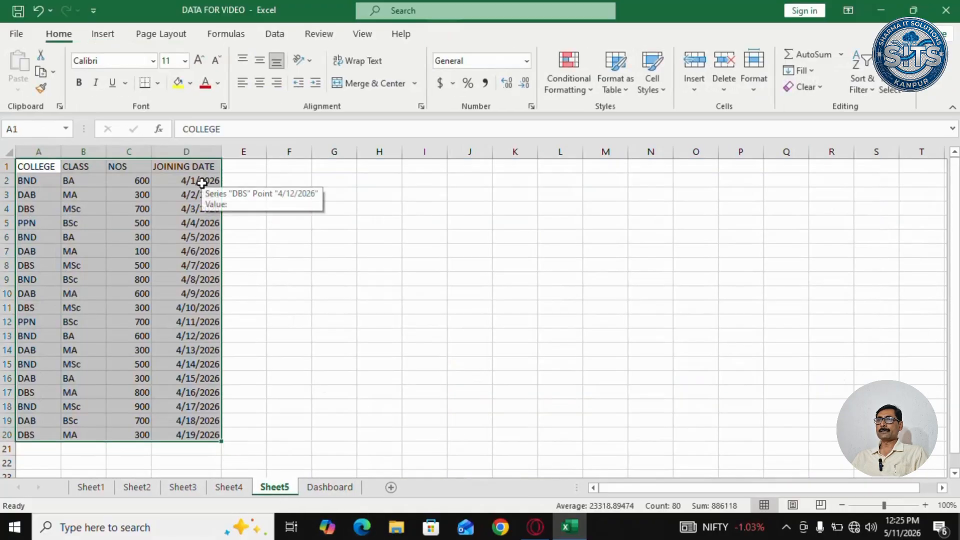
Step: Set the Dashboard's JOINING DATE timeline to YEARS, check the source dates on Sheet5, and filter the timeline to 2026
{"action": "left_click", "coordinate": [335, 494]}
{"action": "left_click", "coordinate": [869, 188]}
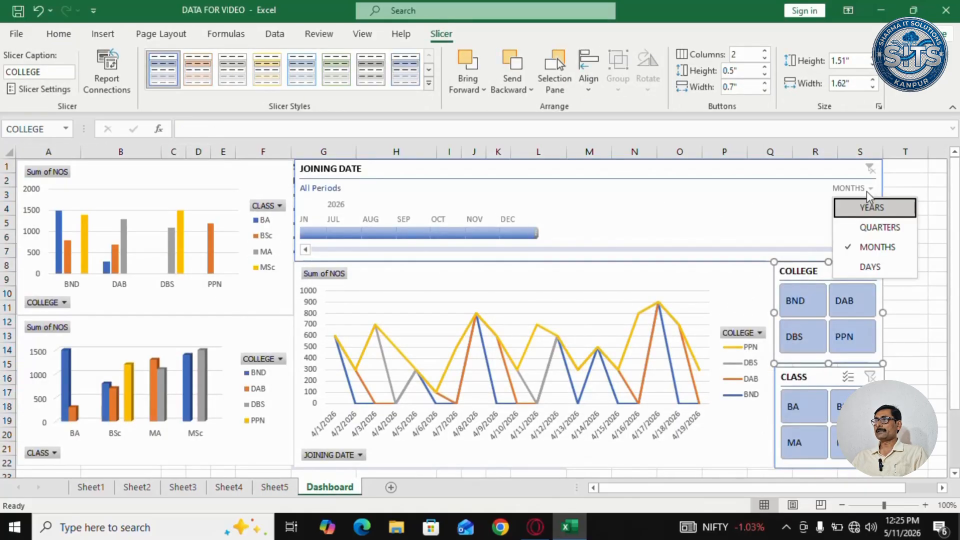
{"action": "left_click", "coordinate": [871, 208]}
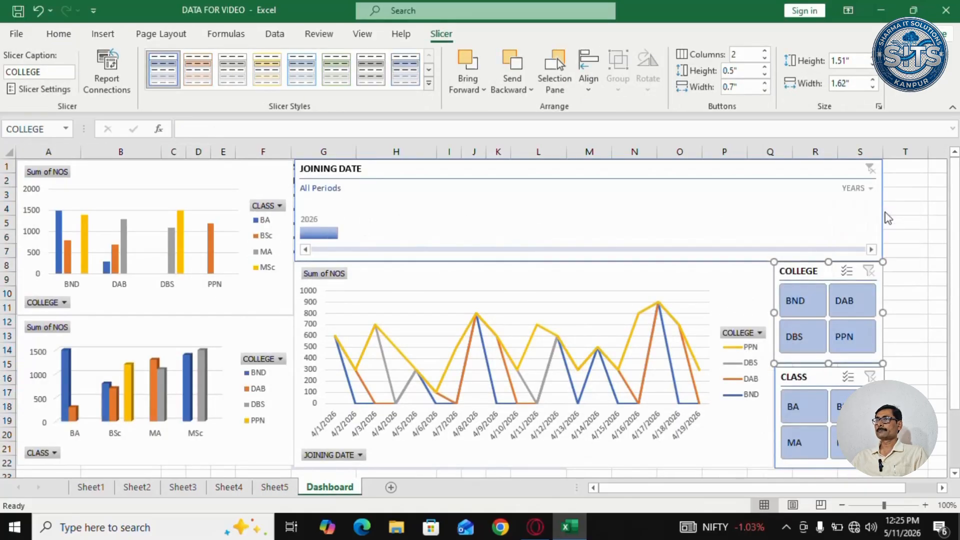
{"action": "left_click", "coordinate": [275, 487]}
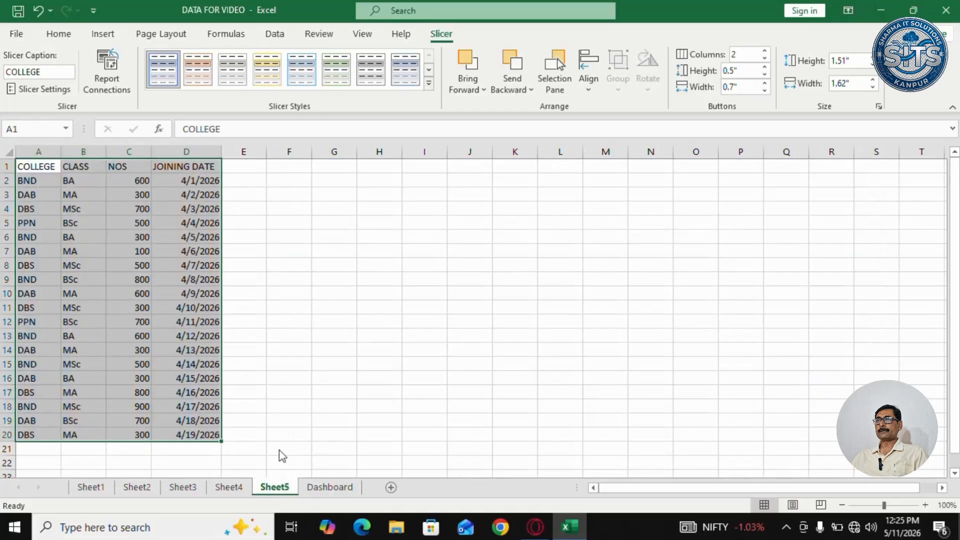
{"action": "left_click", "coordinate": [326, 488]}
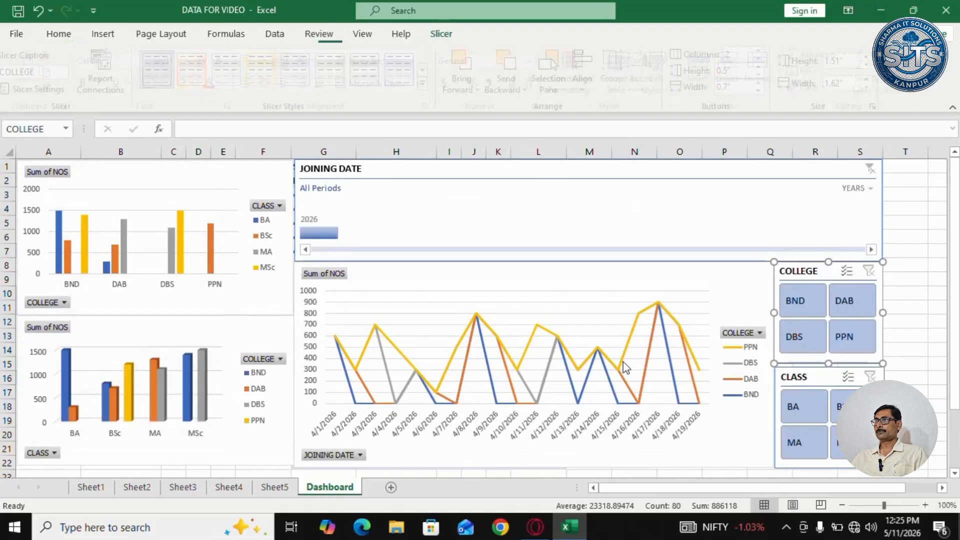
{"action": "left_click", "coordinate": [331, 233]}
Step: Change the JOINING DATE timeline's time level to MONTHS and filter it to April 2026
{"action": "left_click", "coordinate": [856, 188]}
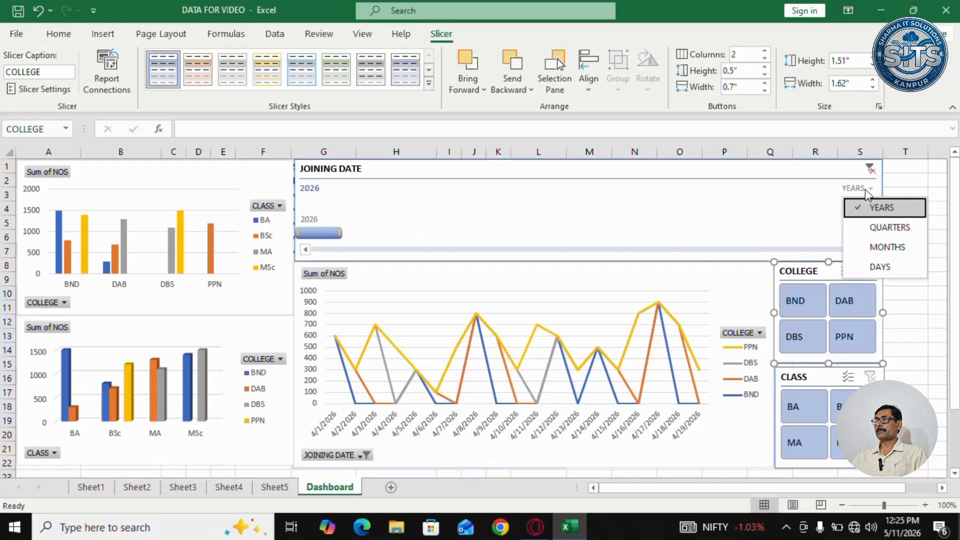
{"action": "left_click", "coordinate": [880, 247]}
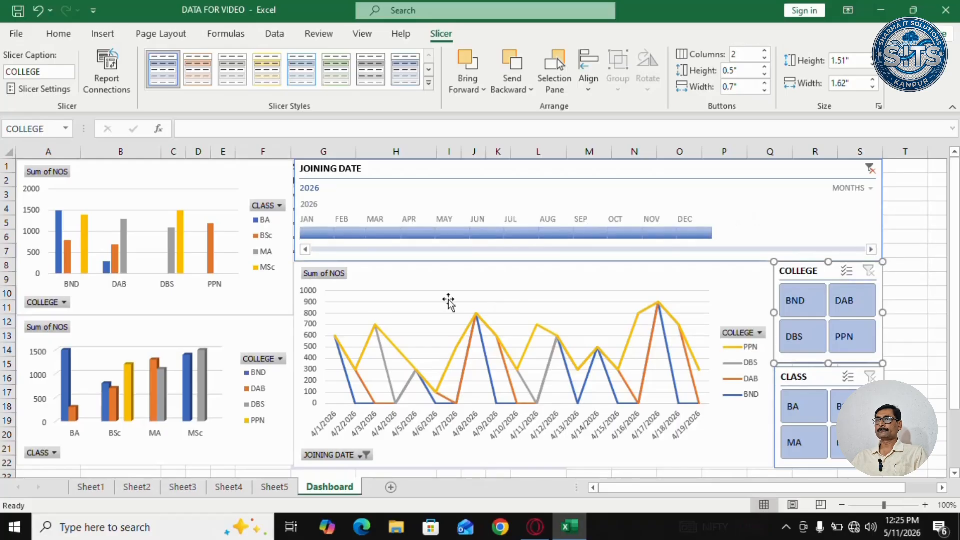
{"action": "left_click", "coordinate": [414, 233]}
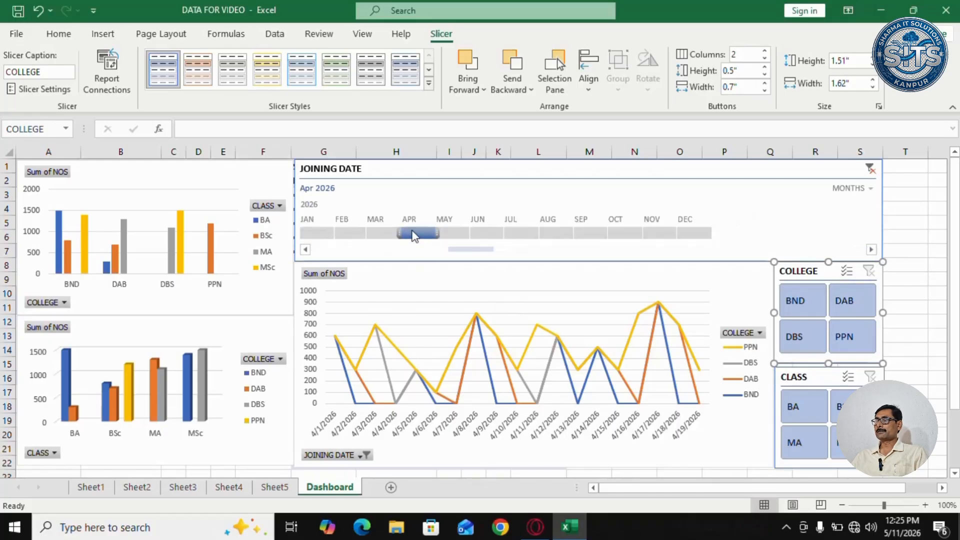
Step: Change the JOINING DATE timeline's time level to DAYS and bring the days from April 1, 2026 into view
{"action": "left_click", "coordinate": [868, 189]}
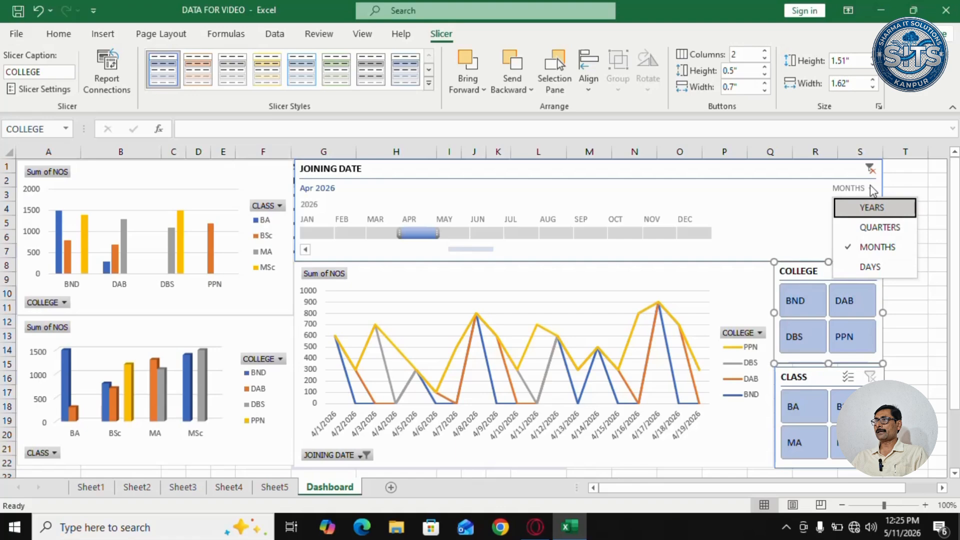
{"action": "left_click", "coordinate": [870, 266]}
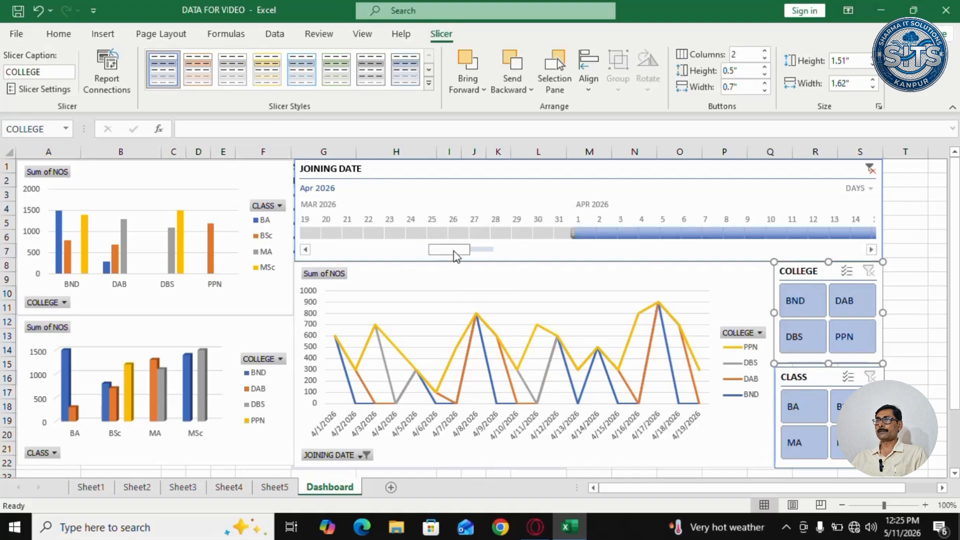
{"action": "left_click_drag", "start_coordinate": [440, 250], "coordinate": [469, 253]}
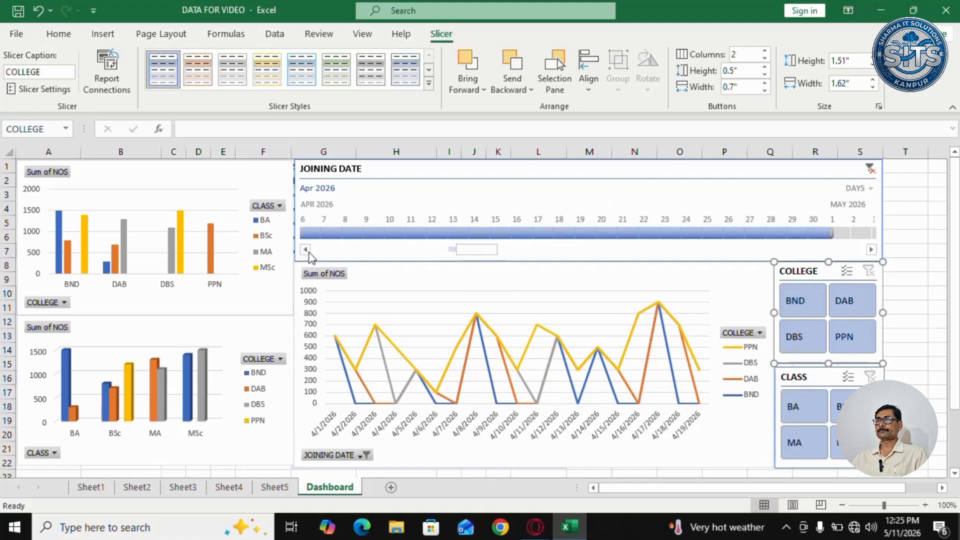
{"action": "left_click", "coordinate": [306, 250]}
{"action": "left_click", "coordinate": [306, 249]}
{"action": "left_click", "coordinate": [306, 249]}
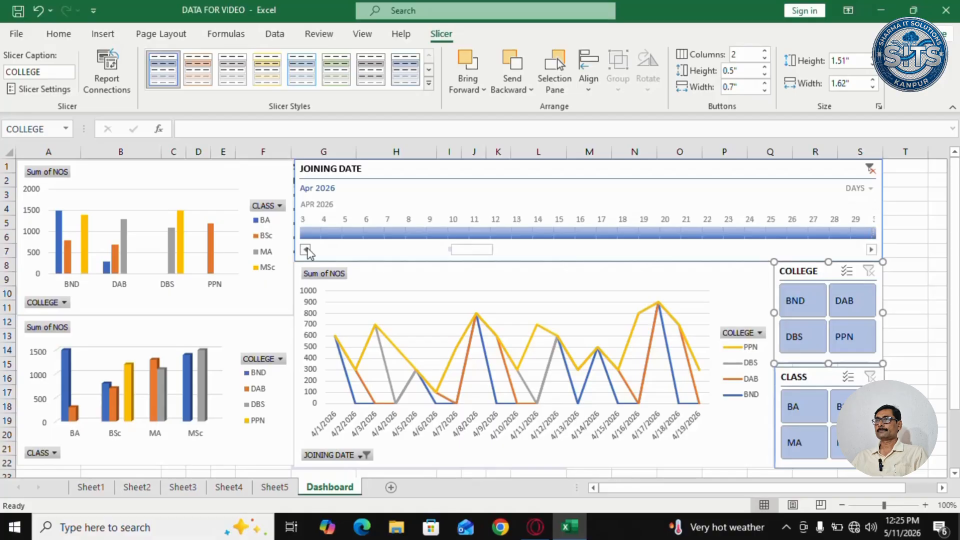
{"action": "left_click", "coordinate": [306, 249]}
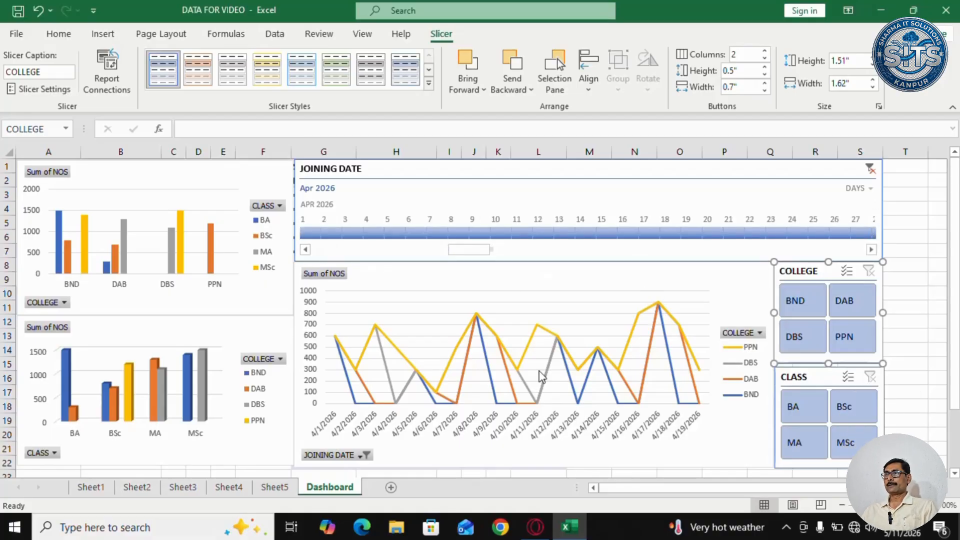
Step: Filter the line chart by joining date to April 8–13, 2026, and change the selected range to April 12–16, 2026
{"action": "left_click", "coordinate": [460, 234]}
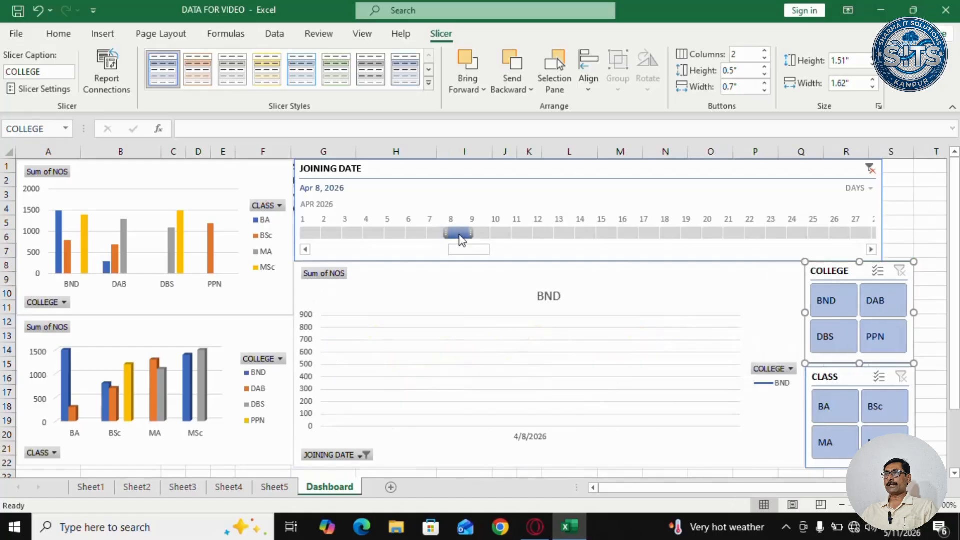
{"action": "left_click_drag", "start_coordinate": [464, 234], "coordinate": [577, 239]}
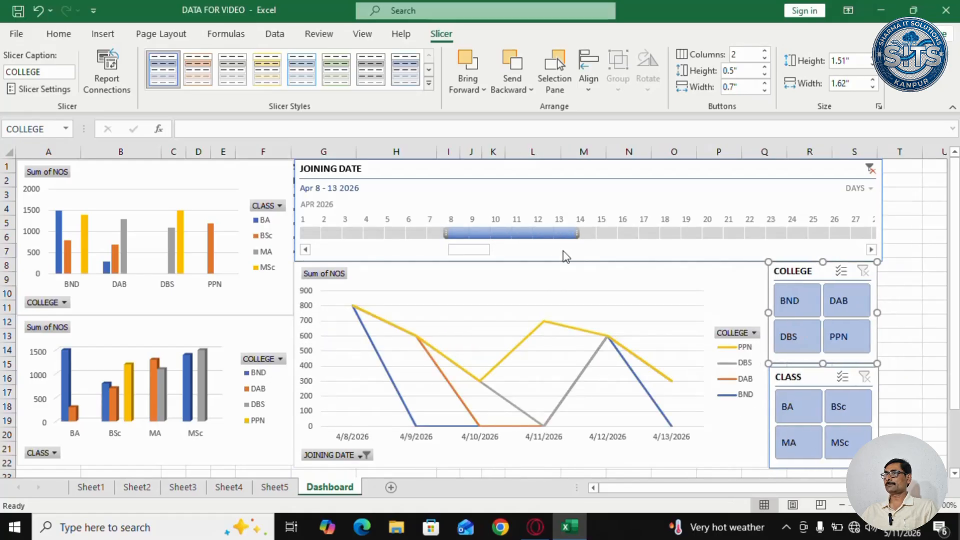
{"action": "left_click", "coordinate": [544, 234]}
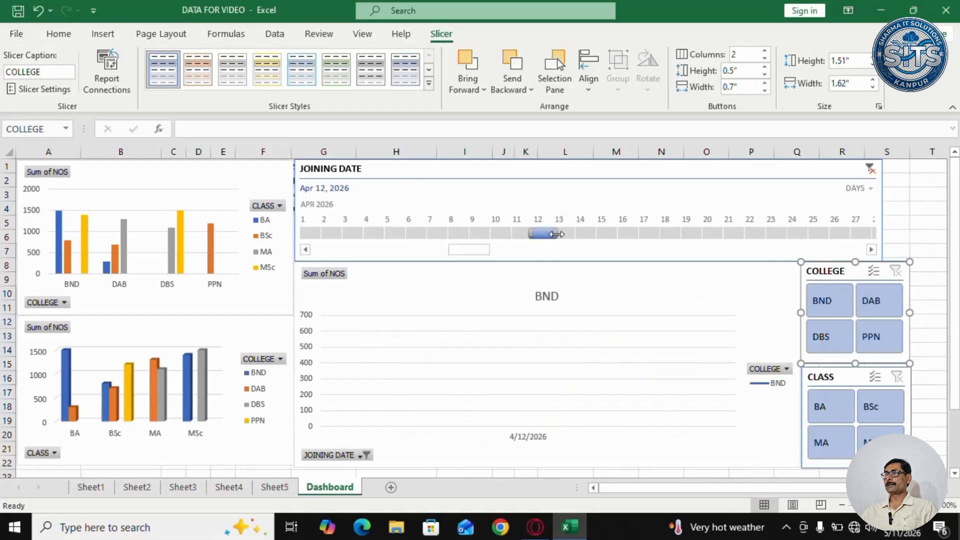
{"action": "left_click_drag", "start_coordinate": [559, 234], "coordinate": [649, 233]}
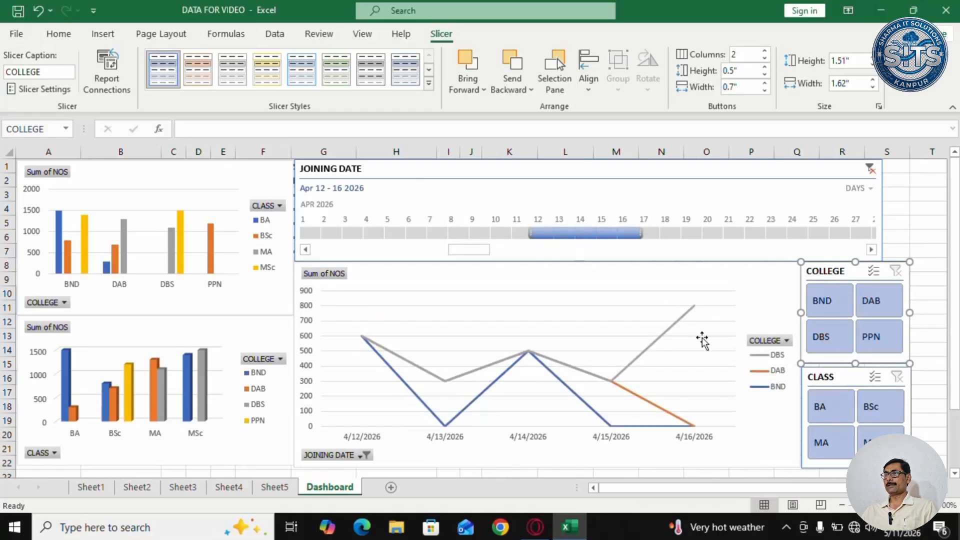
Step: Test the COLLEGE slicer by filtering to BND, DBS and DAB in turn, and clear its filter
{"action": "left_click", "coordinate": [823, 305]}
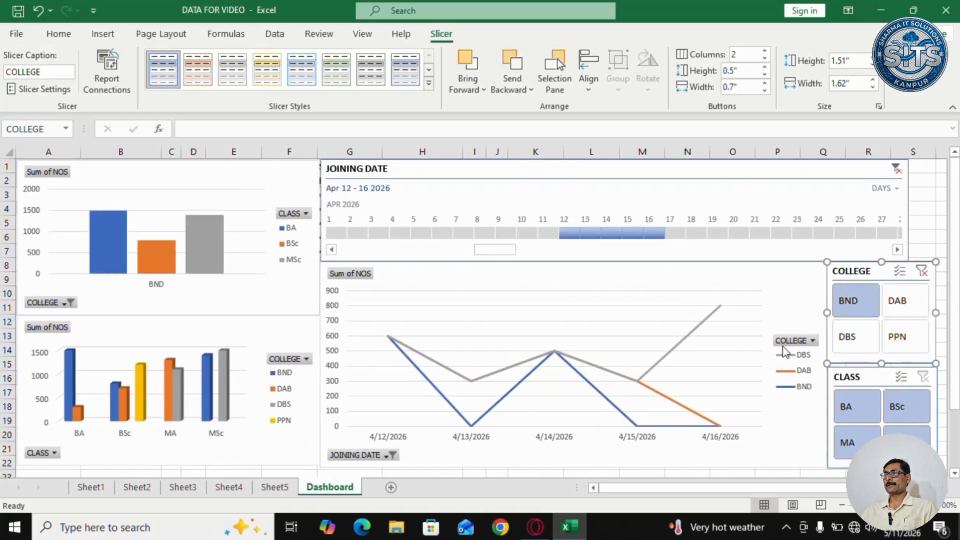
{"action": "left_click", "coordinate": [848, 340]}
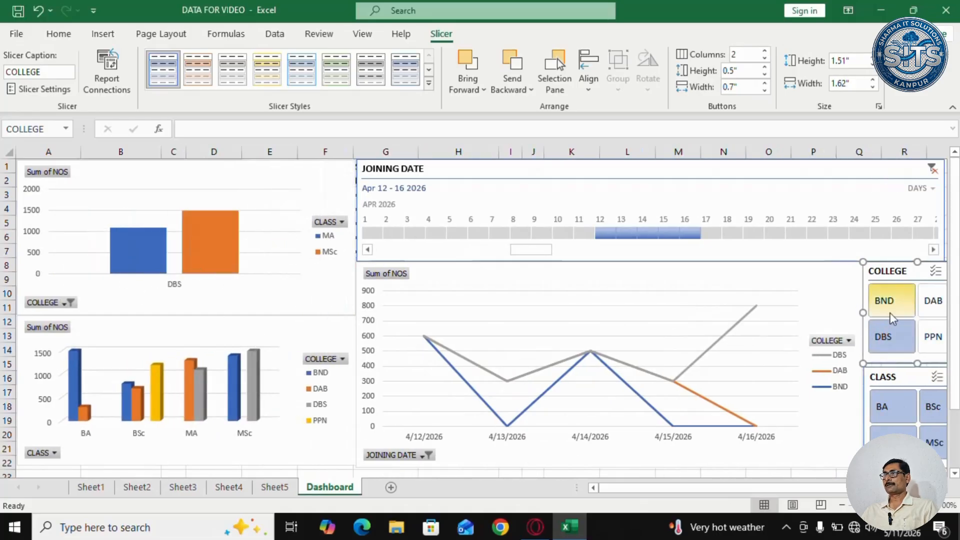
{"action": "left_click", "coordinate": [931, 306]}
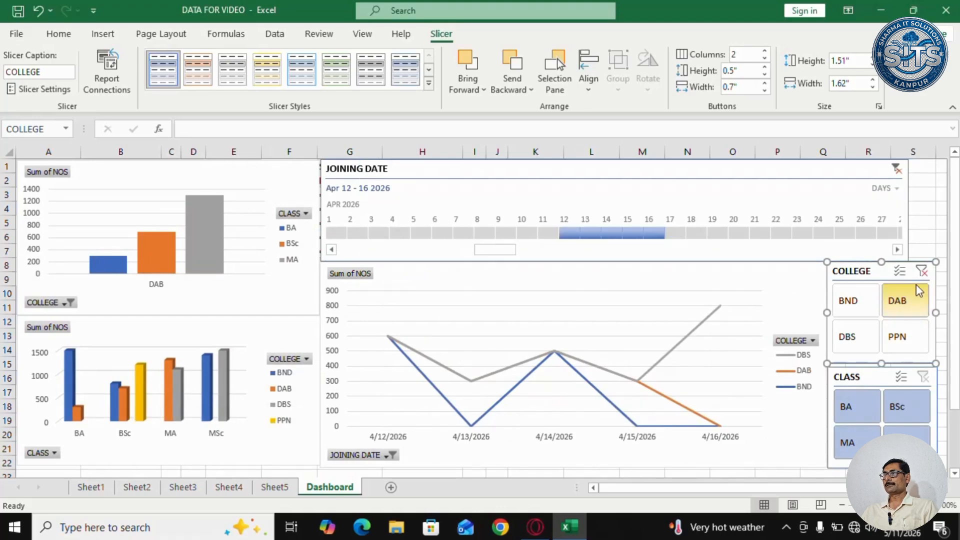
{"action": "left_click", "coordinate": [922, 271]}
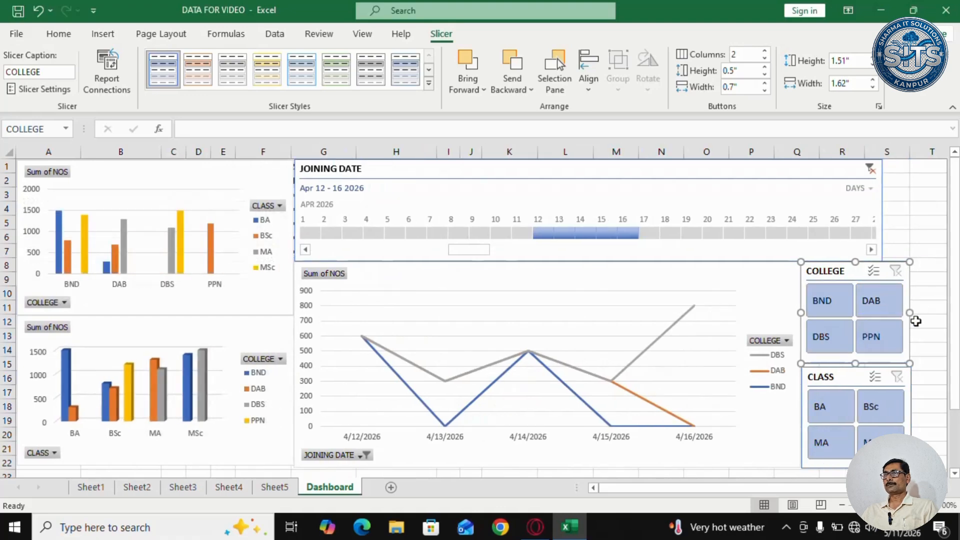
Step: Test the CLASS slicer by filtering alternately to BA and BSc, and clear its filter
{"action": "left_click", "coordinate": [824, 408]}
{"action": "left_click", "coordinate": [909, 407]}
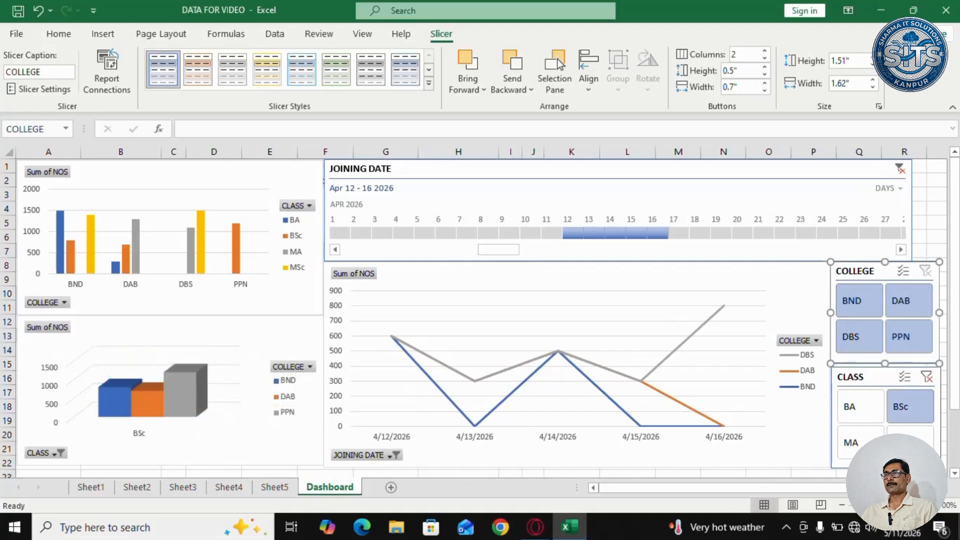
{"action": "left_click", "coordinate": [890, 434]}
{"action": "left_click", "coordinate": [931, 411]}
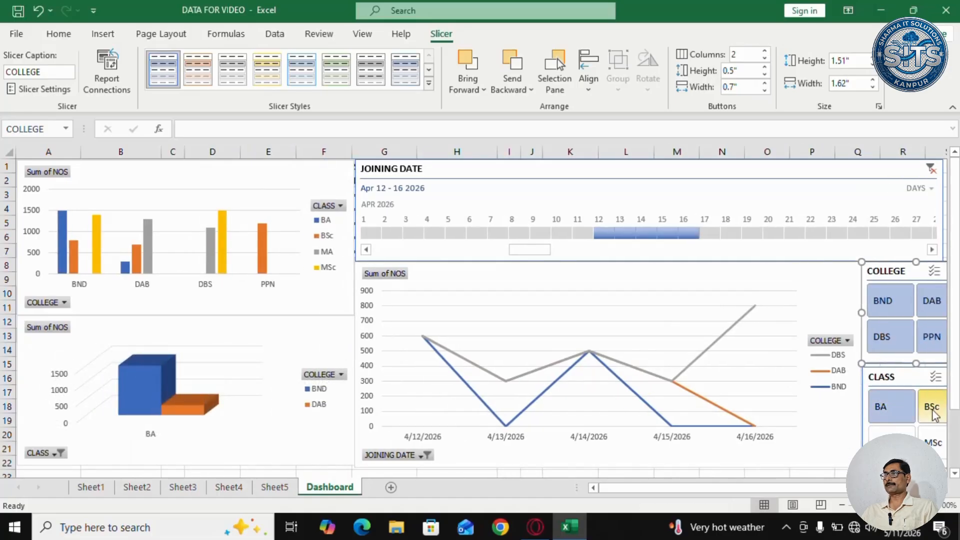
{"action": "left_click", "coordinate": [926, 379]}
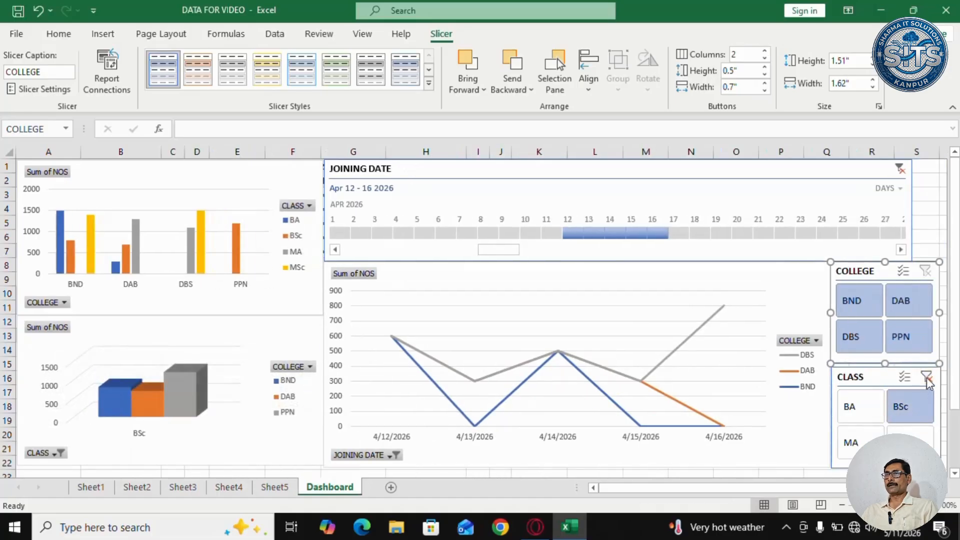